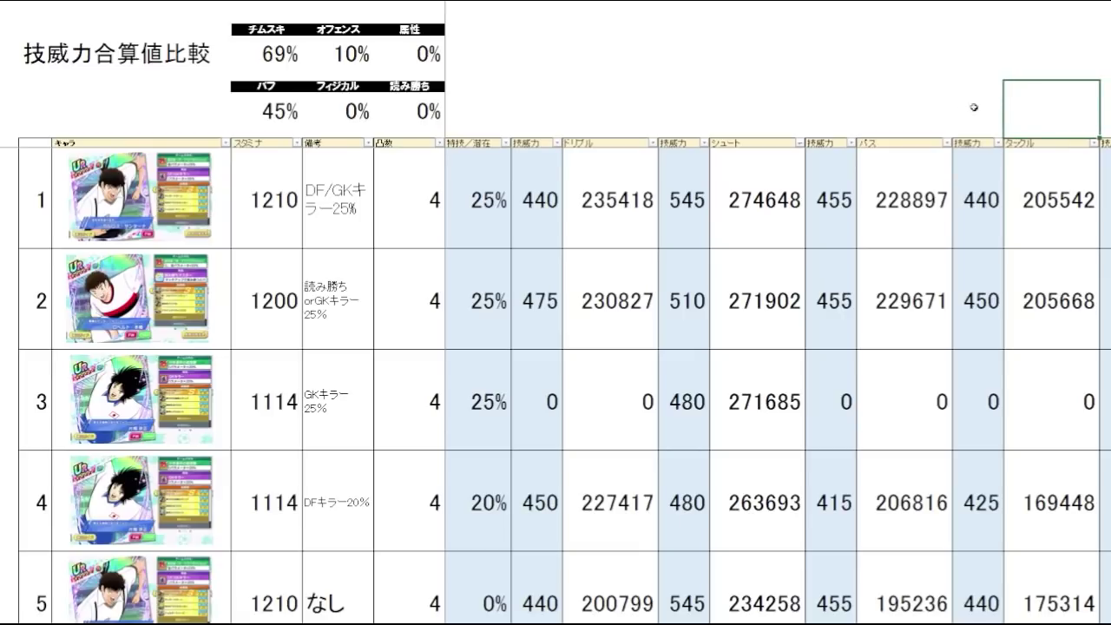
key(Left)
key(Left)
key(Left)
key(Right)
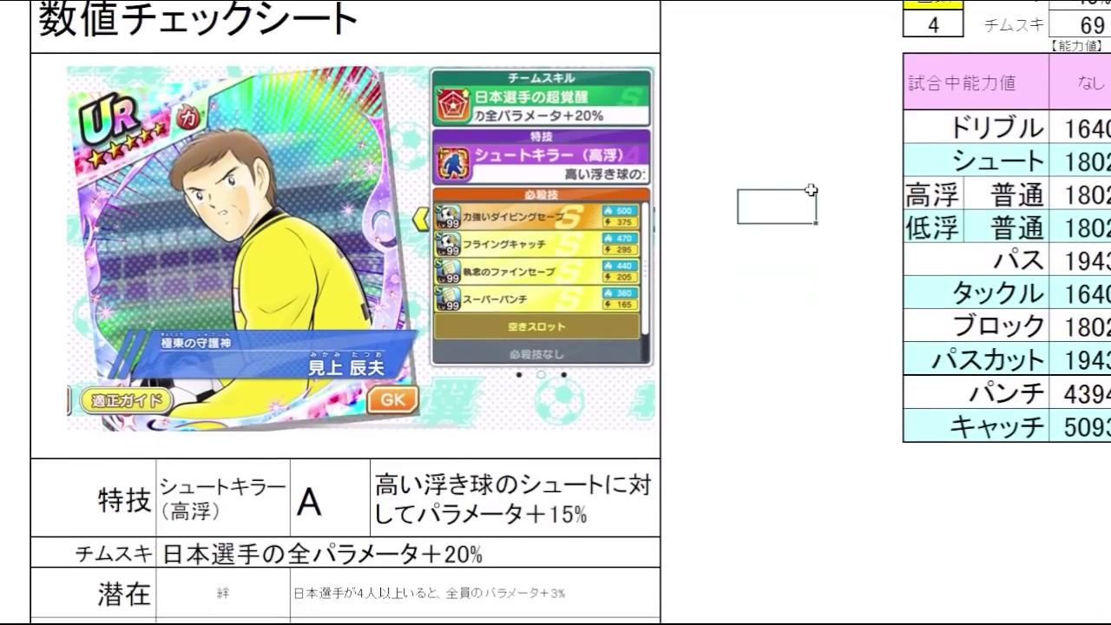
- Examine the goalkeeper card's チームスキル, 特技 and 必殺技 on the 数値チェックシート
click(796, 292)
click(809, 218)
click(784, 322)
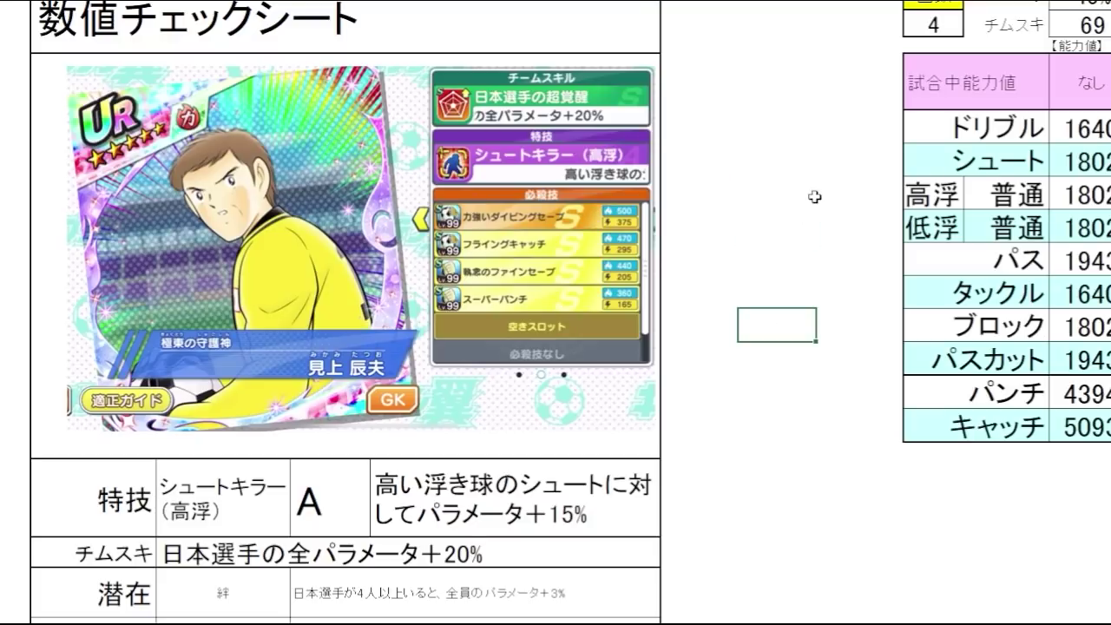
click(710, 215)
click(720, 276)
click(743, 231)
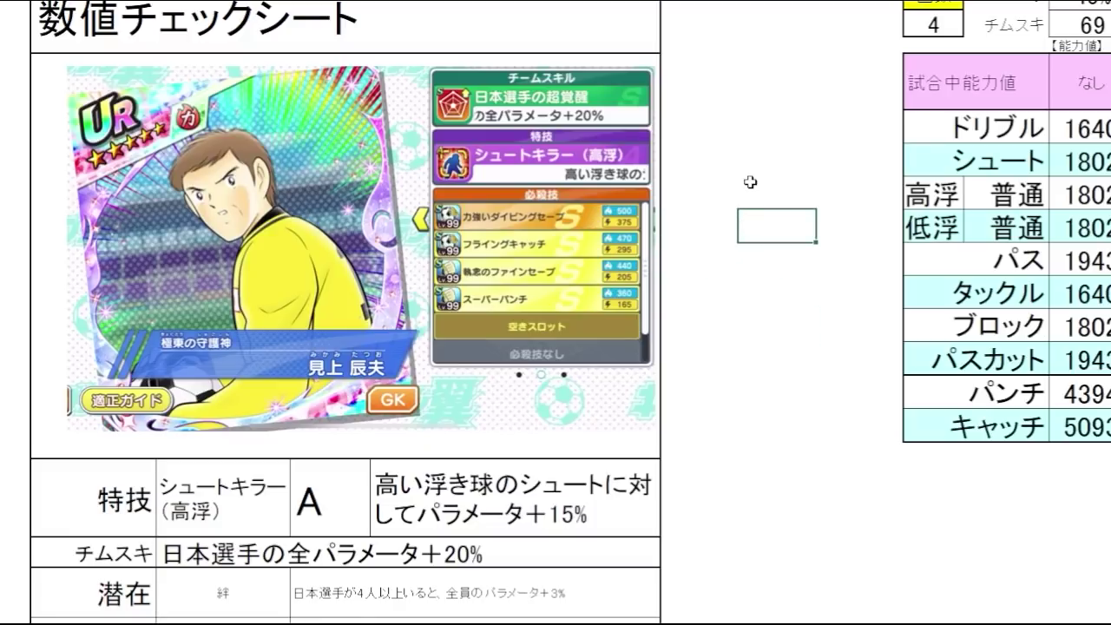
click(776, 270)
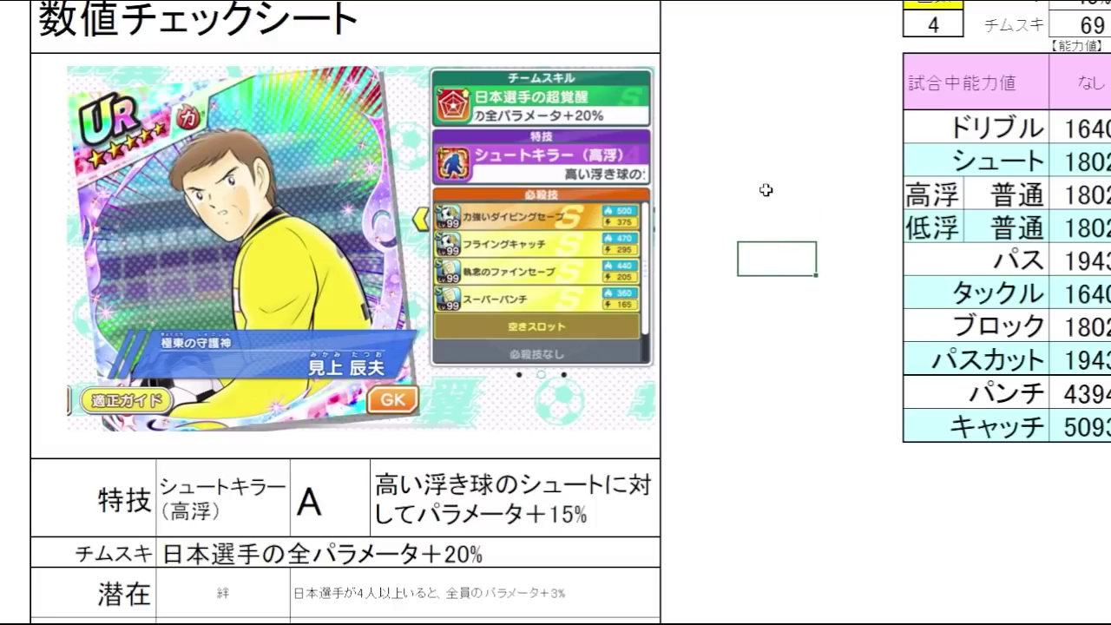
click(768, 310)
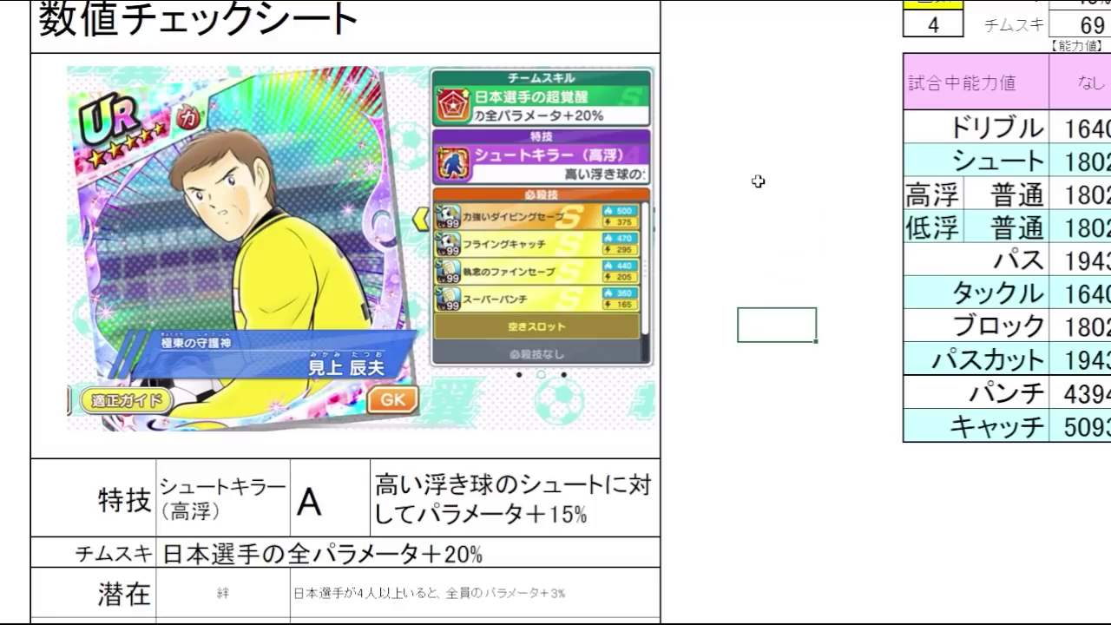
- Review the goalkeeper's 特技 シュートキラー(高浮) and チムスキ descriptions below the card image
scroll(756, 179, down, 2)
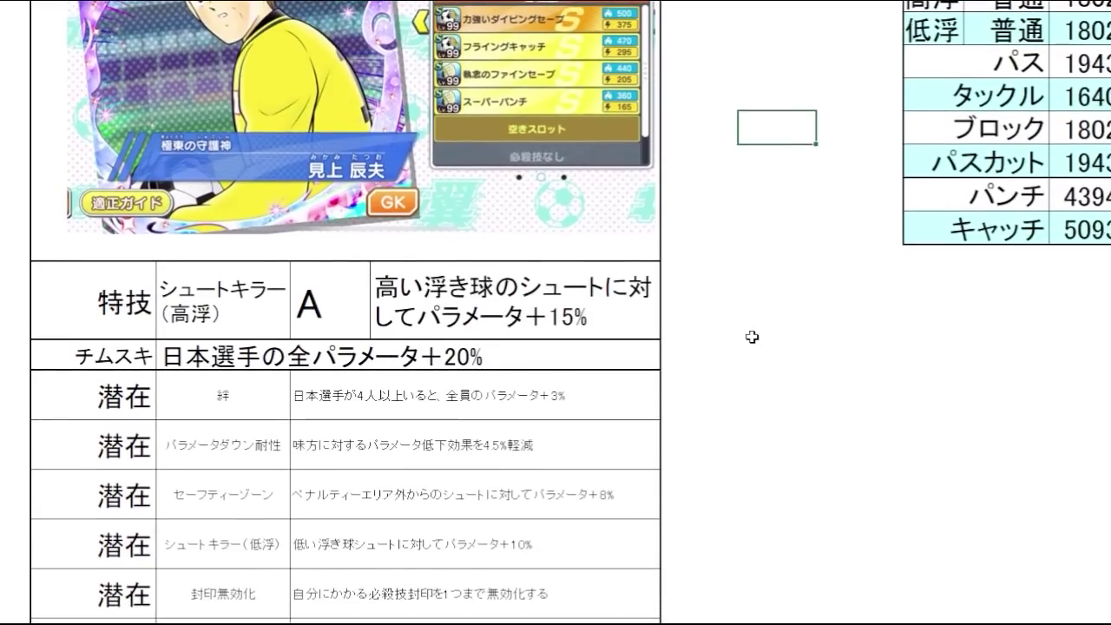
click(751, 335)
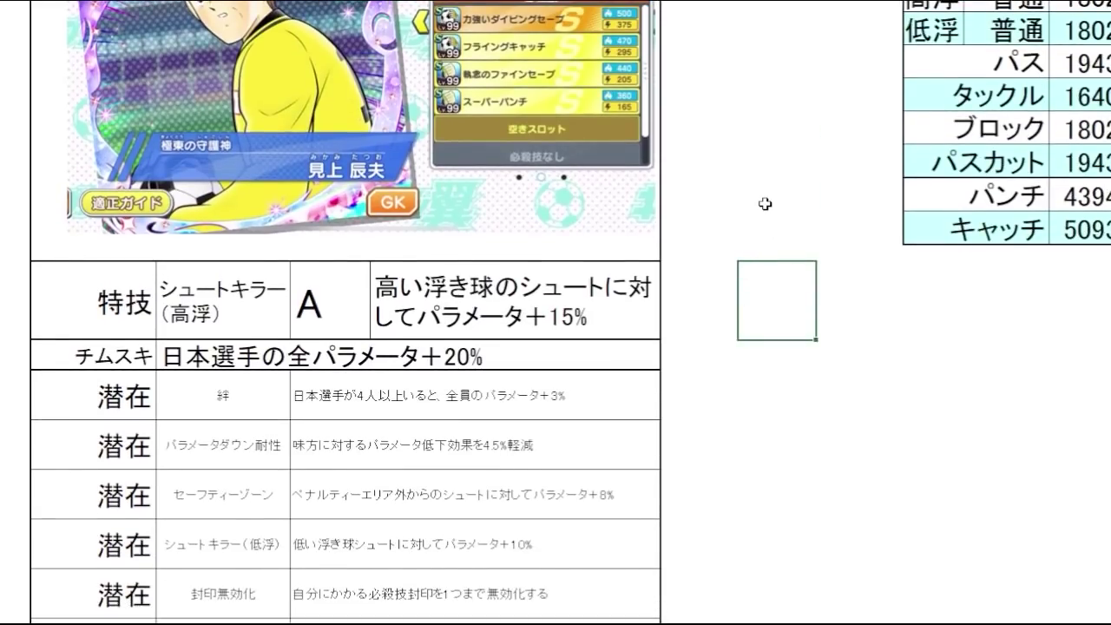
click(756, 352)
scroll(774, 305, down, 1)
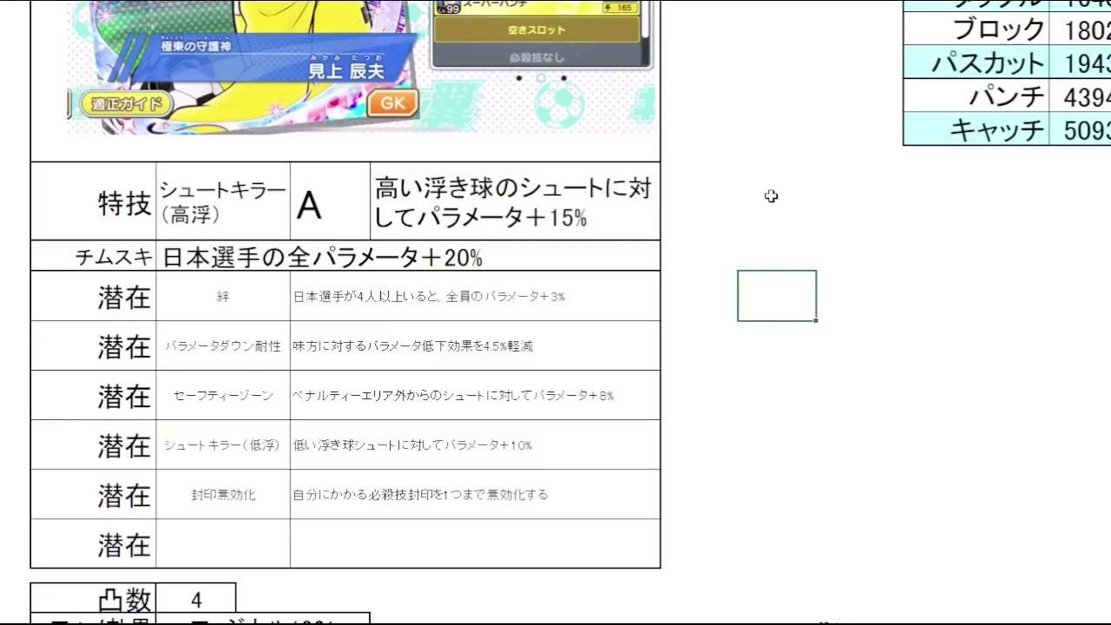
click(762, 349)
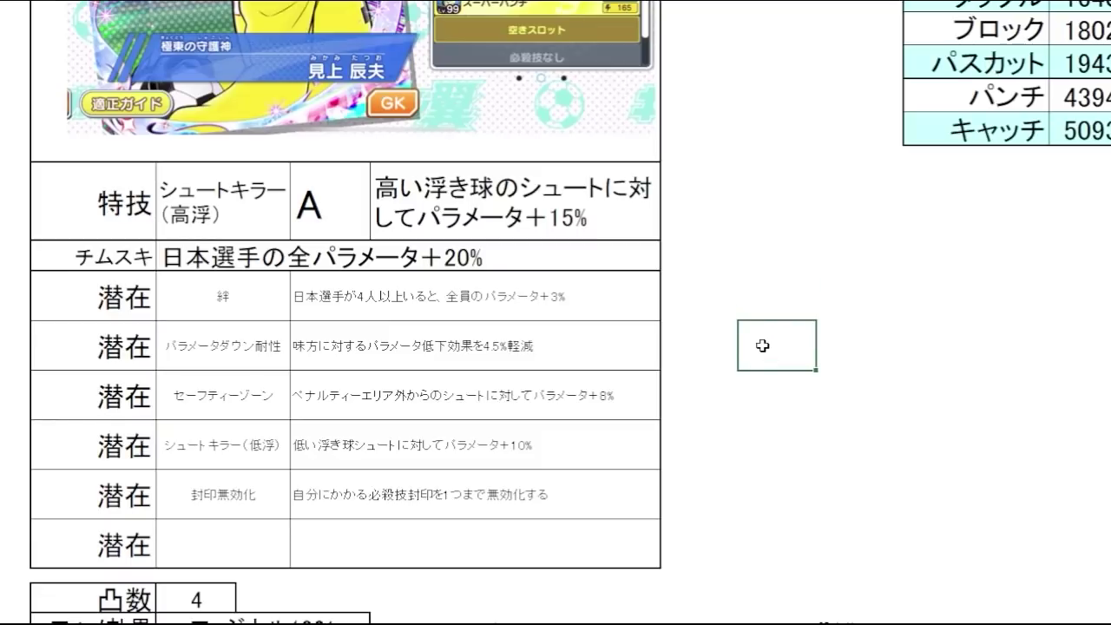
- Review the goalkeeper's 潜在 skills from 絆 to 封印無効化, highlighting the 絆 and パラメータダウン耐性 descriptions
click(743, 291)
drag(617, 318, 643, 347)
click(733, 348)
scroll(746, 278, down, 2)
drag(596, 198, 590, 237)
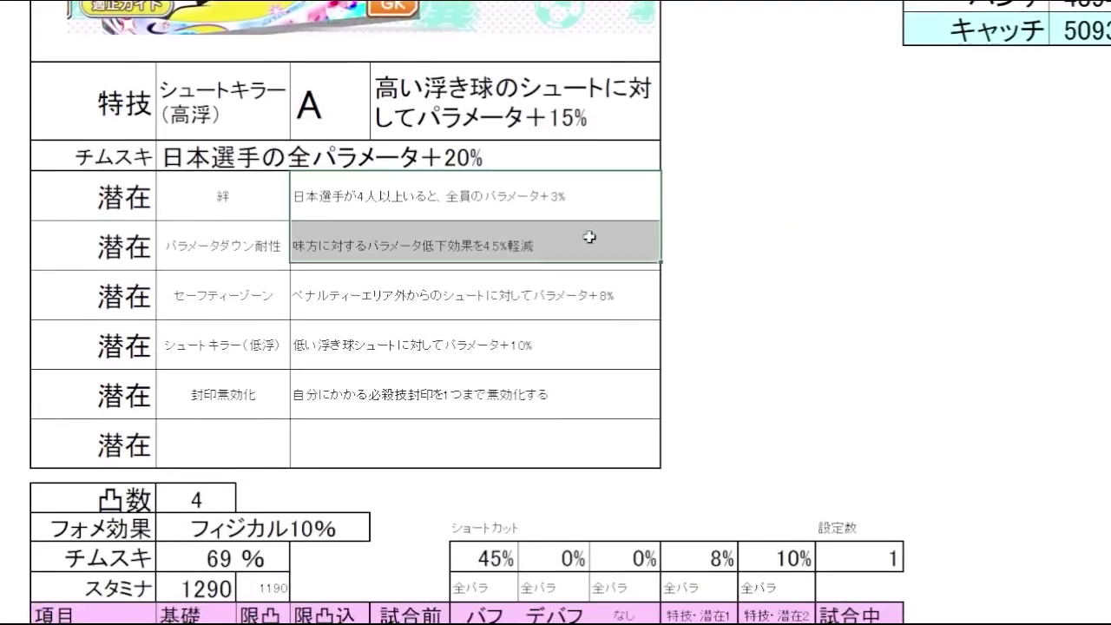
click(764, 251)
click(761, 280)
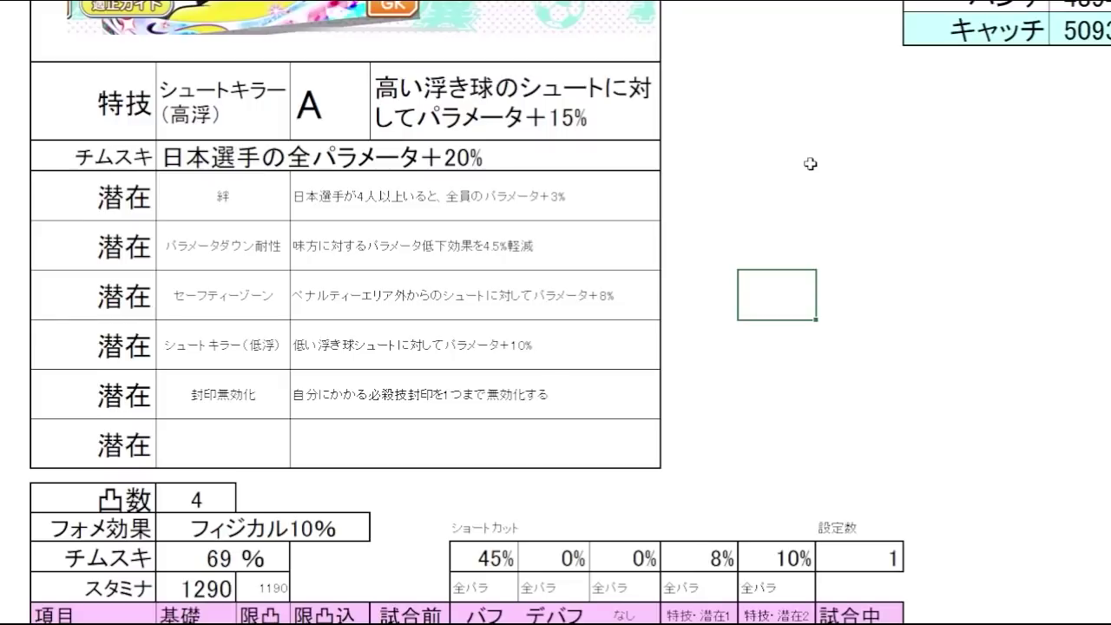
click(772, 330)
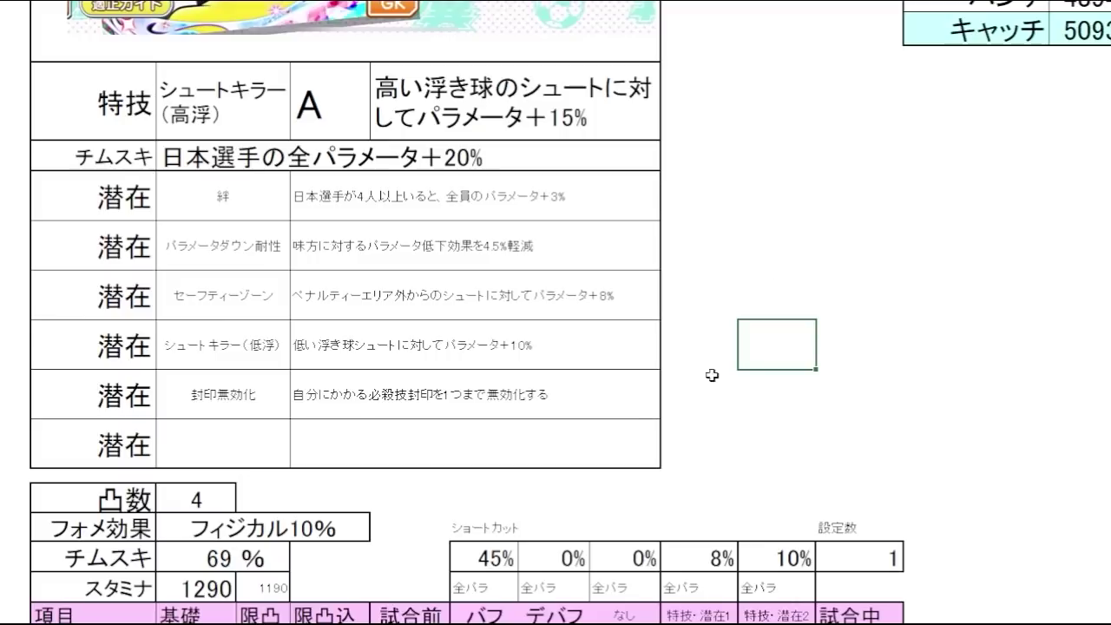
click(771, 403)
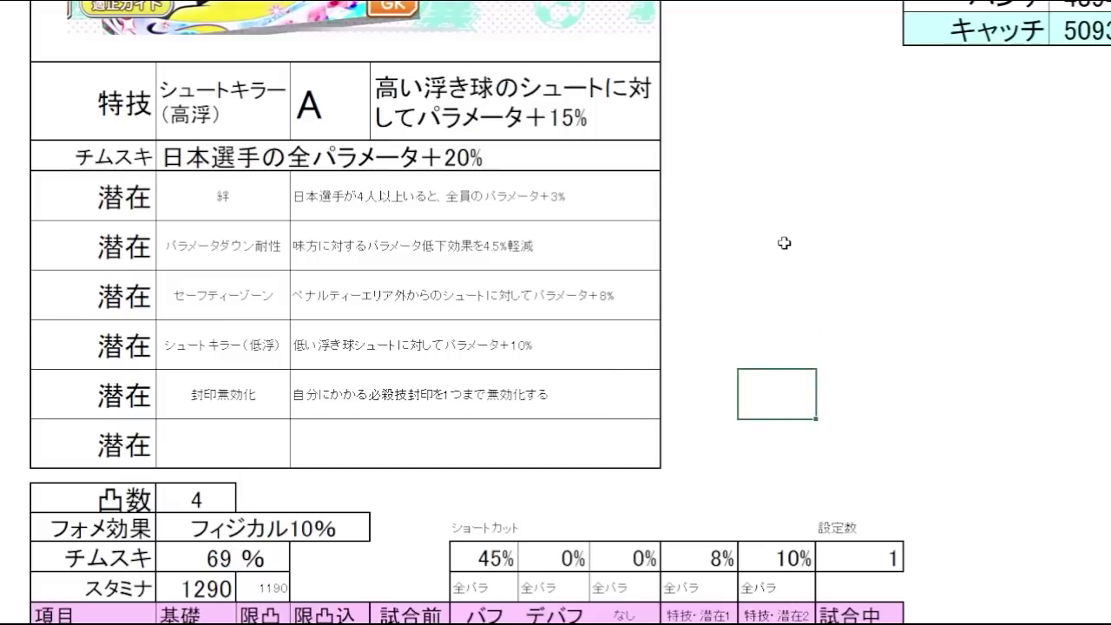
- Examine the parameter table with base, limit-break, pre-match and in-match values down to the 合計 row
scroll(783, 241, down, 2)
scroll(779, 207, down, 1)
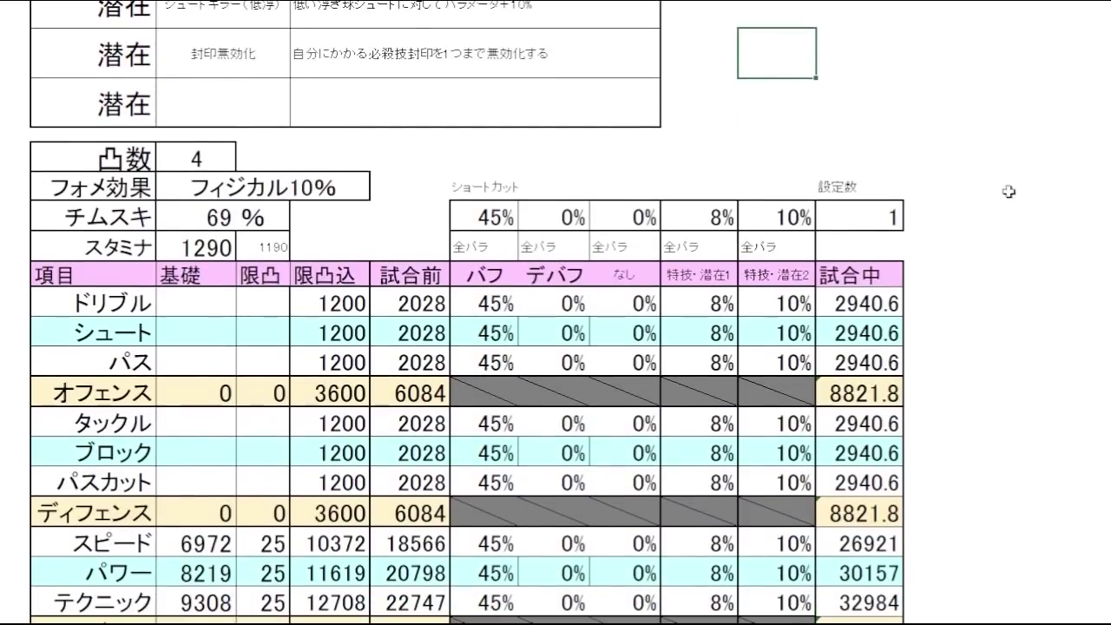
click(872, 122)
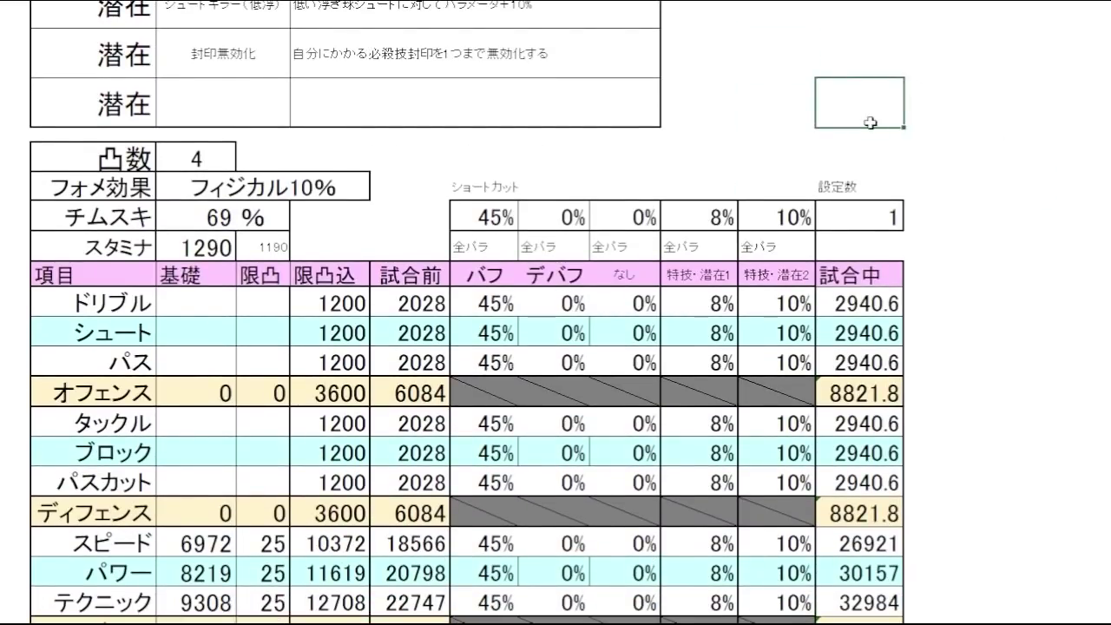
click(1003, 217)
click(1008, 319)
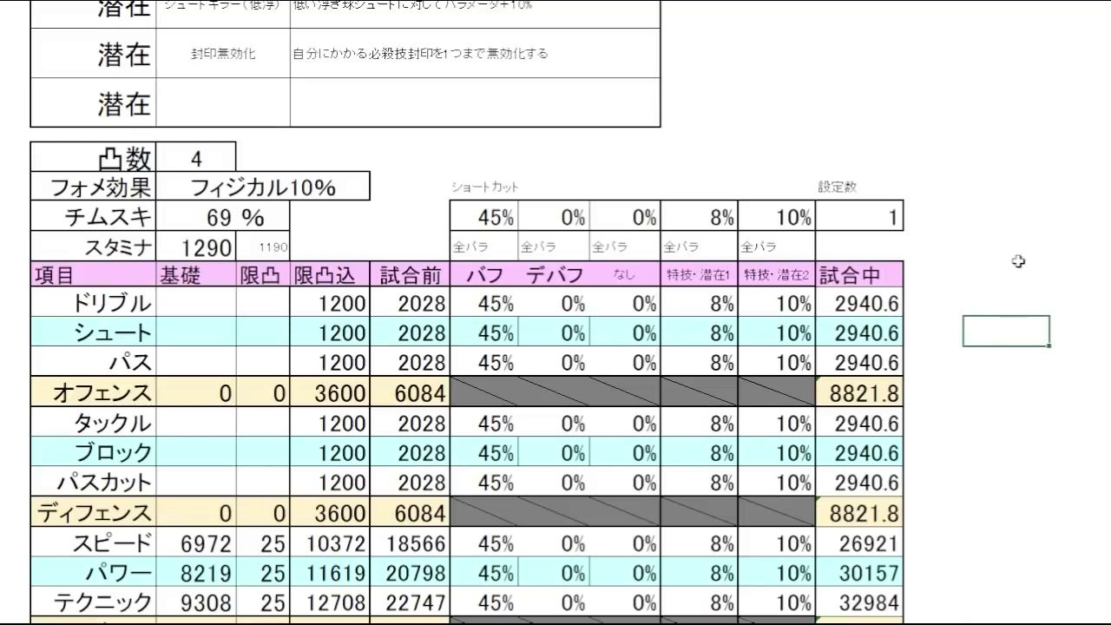
scroll(1004, 147, down, 2)
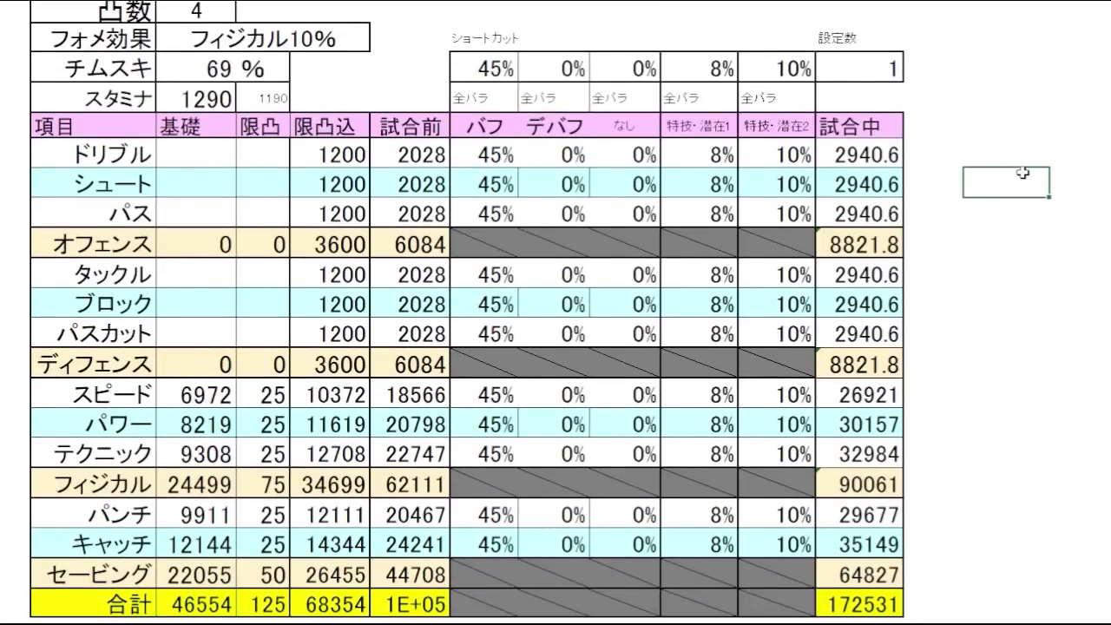
click(1024, 232)
click(1021, 151)
scroll(1019, 152, down, 1)
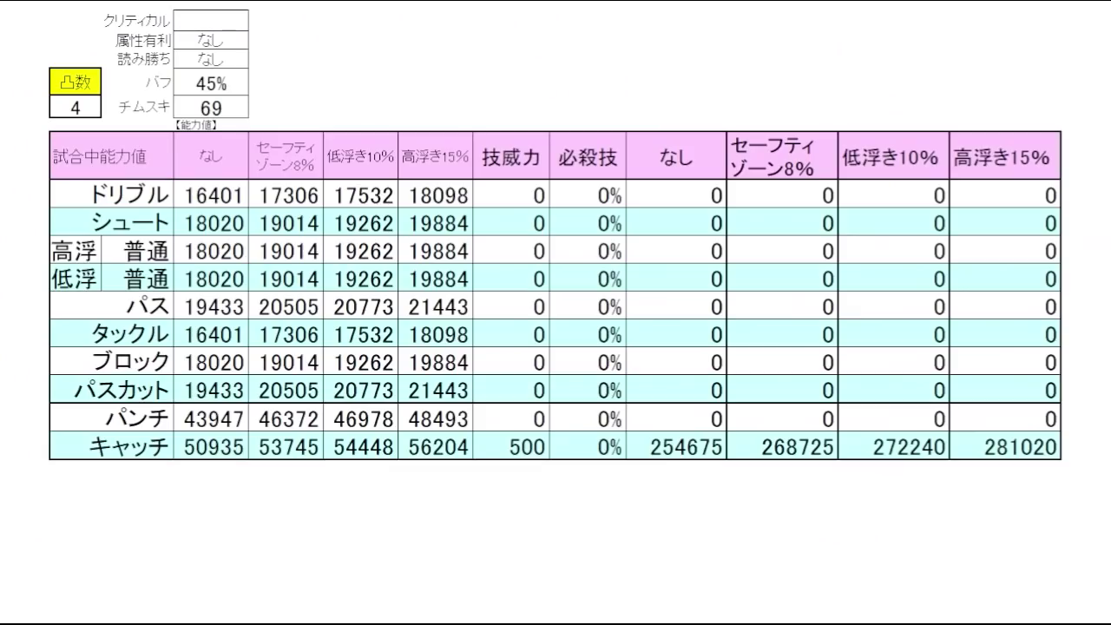
- Check the キャッチ row's in-match ability values for なし, セーフティゾーン8%, 低浮き10% and 高浮き15%
click(602, 54)
click(521, 83)
click(370, 252)
click(217, 446)
click(299, 451)
click(376, 451)
click(434, 444)
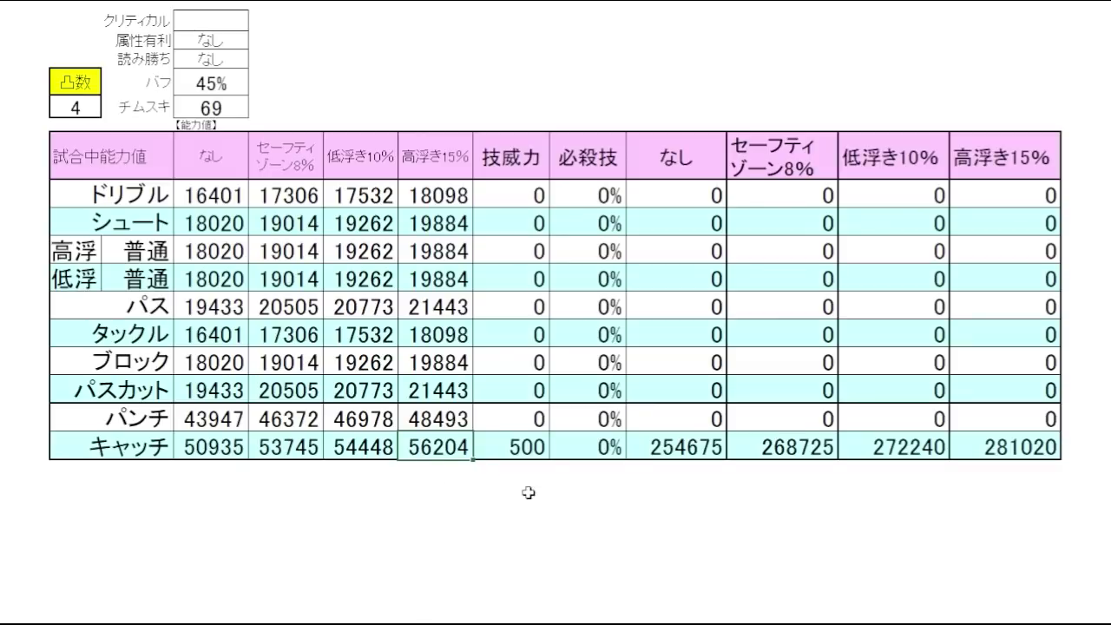
- Check the キャッチ row's 技威力 and its combined values for all four skill conditions
click(528, 489)
click(620, 491)
click(519, 447)
click(674, 501)
click(688, 444)
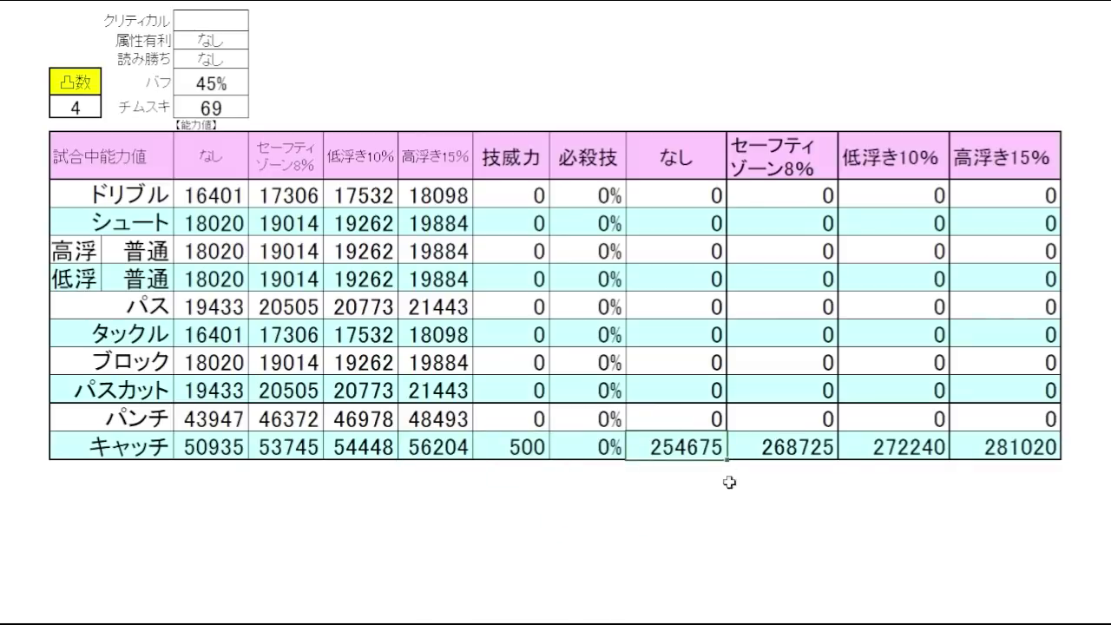
click(814, 456)
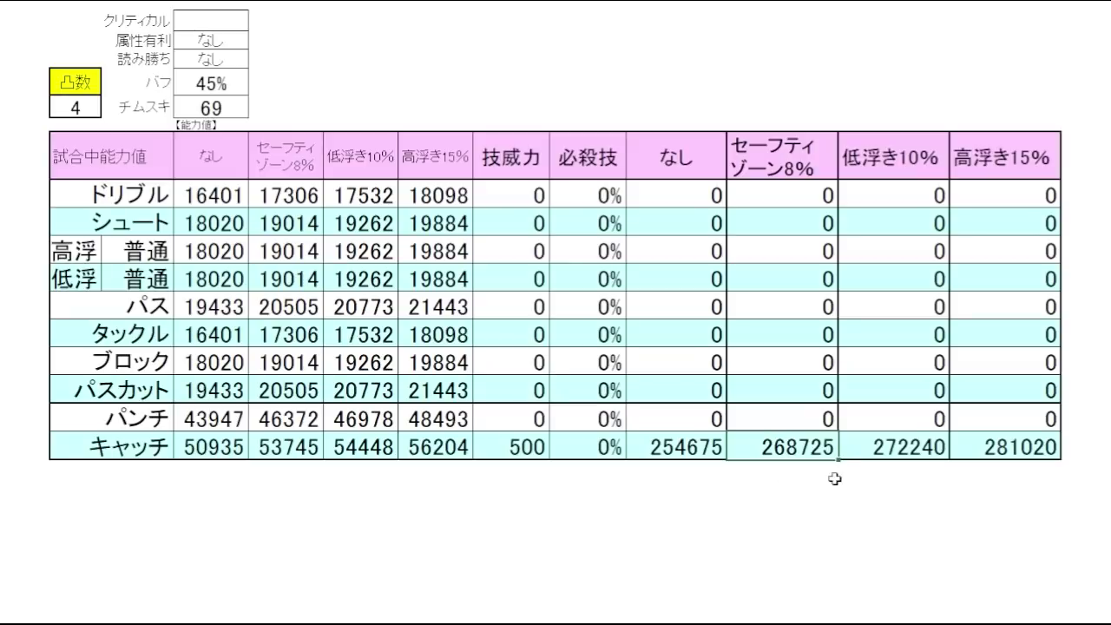
click(921, 456)
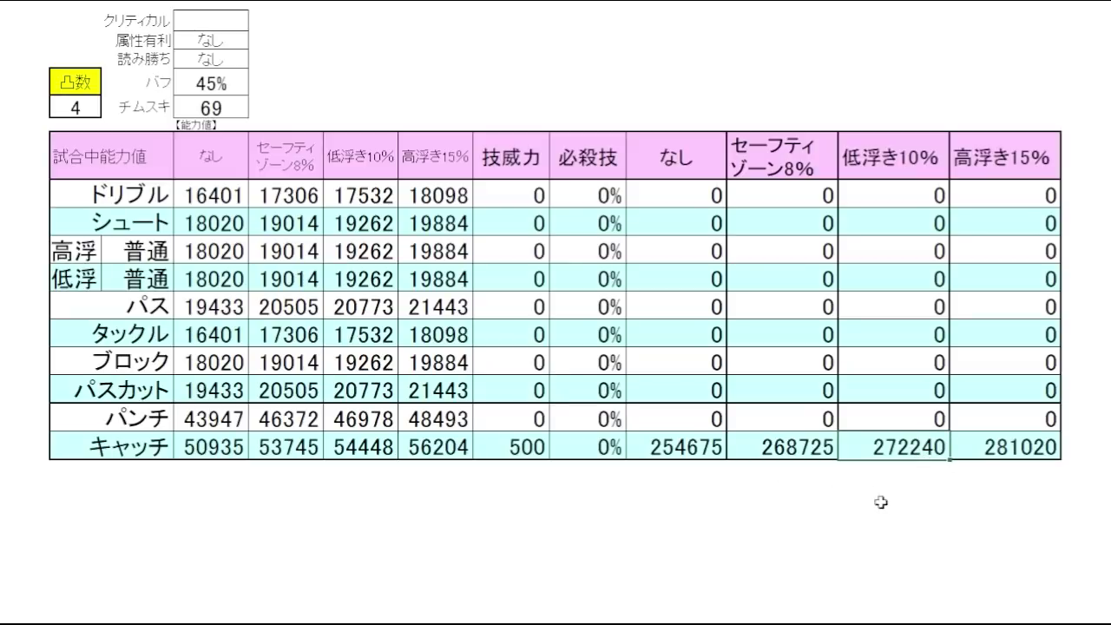
click(1030, 447)
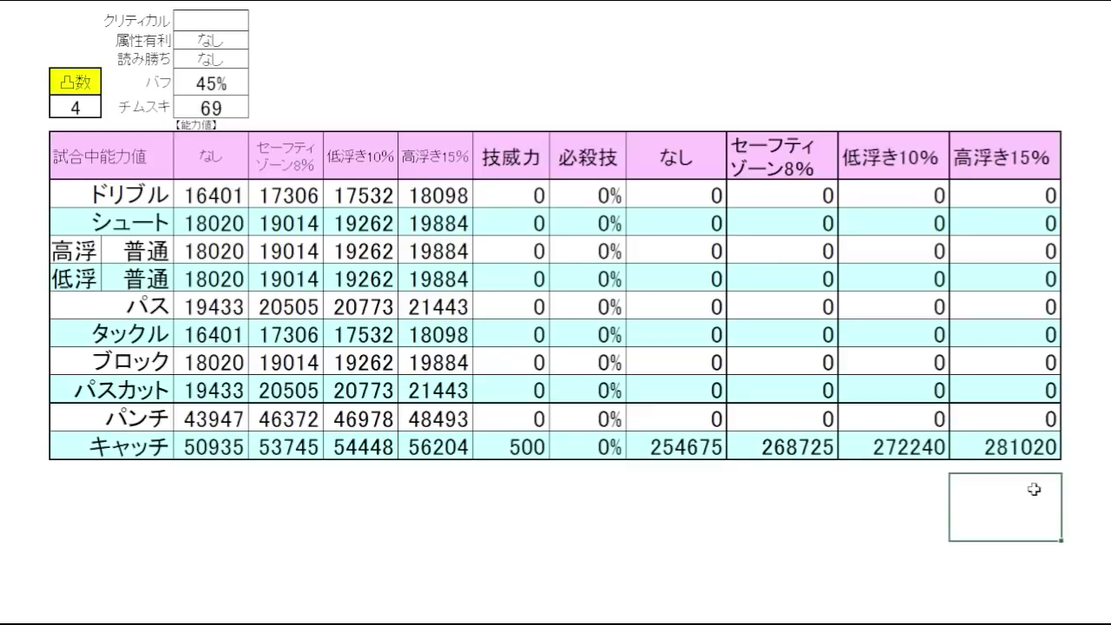
- Compare the combined キャッチ values again, going from 高浮き15% to なし and back to 高浮き15%
click(1012, 494)
click(1047, 440)
click(882, 445)
click(781, 444)
click(700, 452)
click(757, 499)
click(961, 510)
click(909, 507)
click(781, 509)
click(1013, 512)
click(1031, 451)
click(1029, 518)
click(1031, 450)
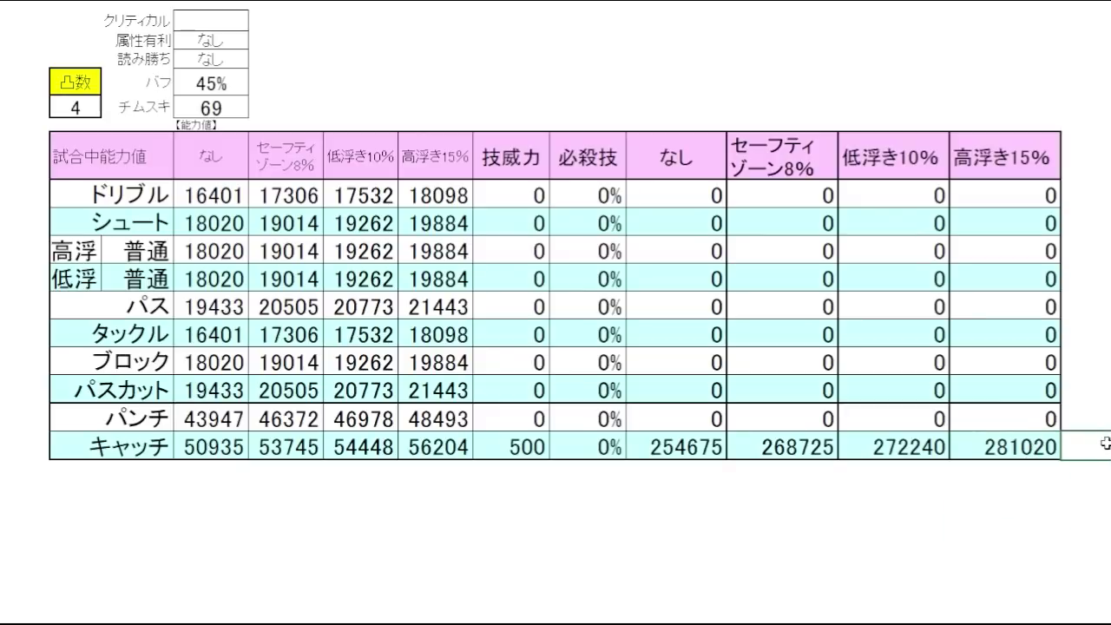
click(1040, 503)
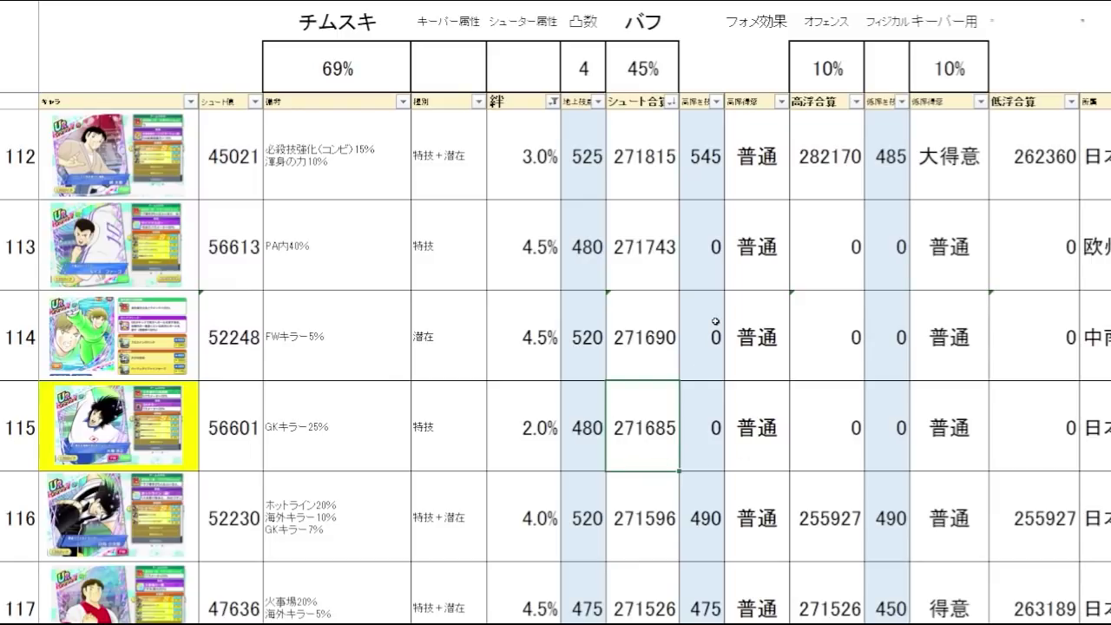
- Look through the シュート合算 ranking around rank 115 and highlight the rank 114 row with FWキラー5%
key(Up)
key(Up)
key(Up)
key(Up)
key(Up)
key(Up)
key(Down)
key(Down)
key(Down)
key(Down)
key(Down)
key(Down)
key(Up)
drag(654, 445, 234, 420)
click(373, 430)
click(628, 441)
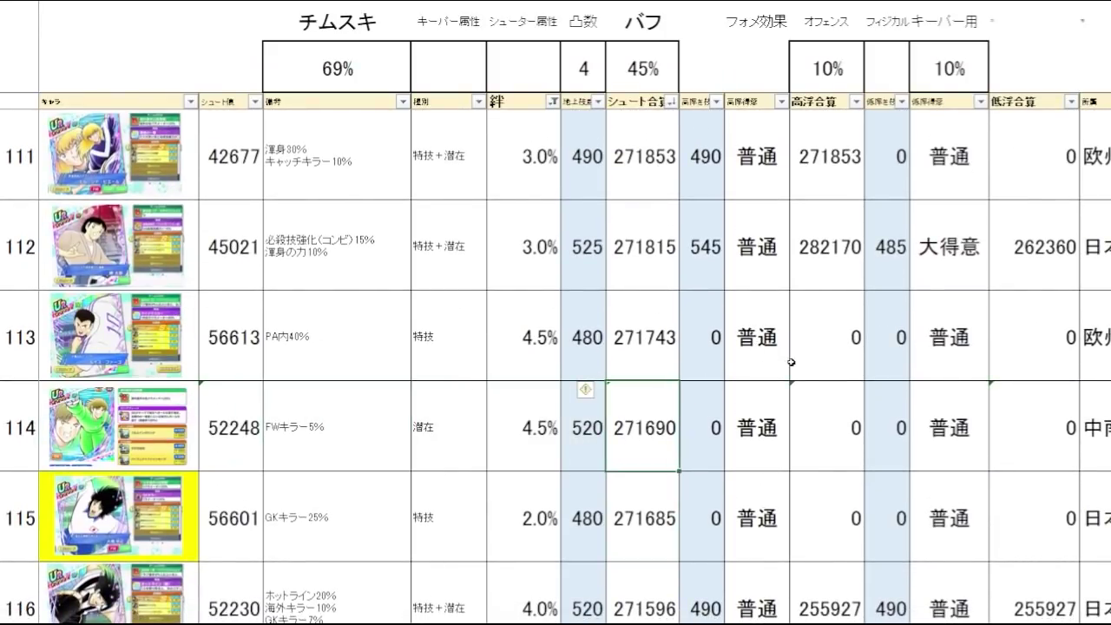
- Compare the シュート合算 values of ranks 114 and 115 with the entries directly around them
key(Down)
scroll(799, 315, down, 1)
key(Up)
key(Down)
key(Up)
key(Down)
key(Up)
key(Up)
key(Down)
key(Down)
key(Up)
key(Up)
key(Down)
key(Down)
key(Up)
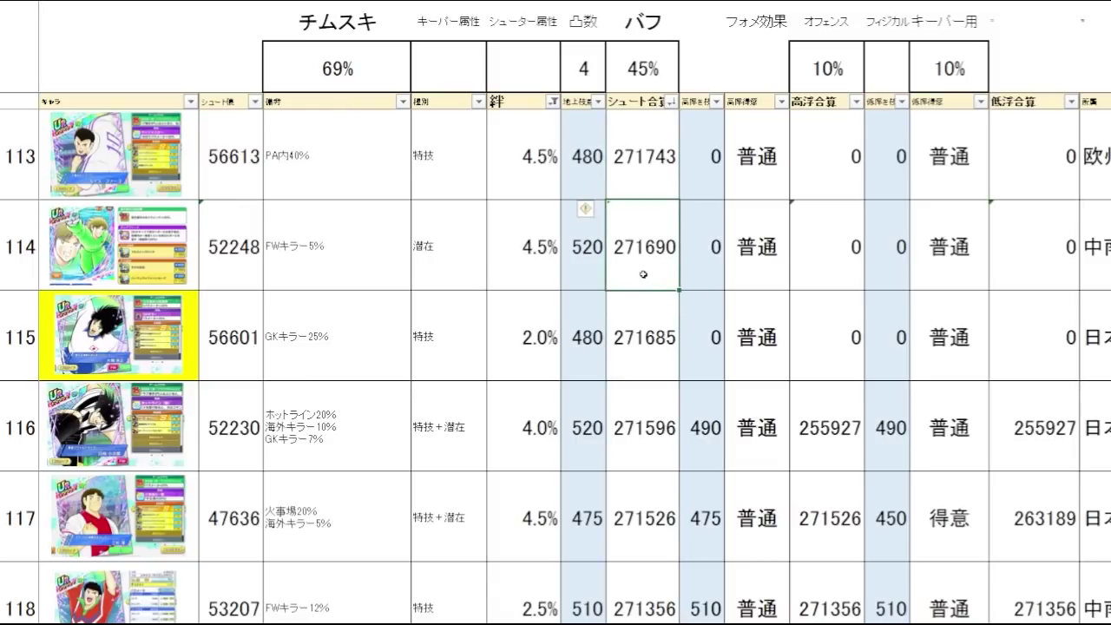
- Highlight rank 114 from its シュート合算 back to its 備考, and compare it with the neighbouring ranks
drag(642, 274, 346, 284)
click(619, 257)
key(Down)
key(Up)
key(Up)
key(Up)
key(Down)
key(Down)
key(Down)
key(Up)
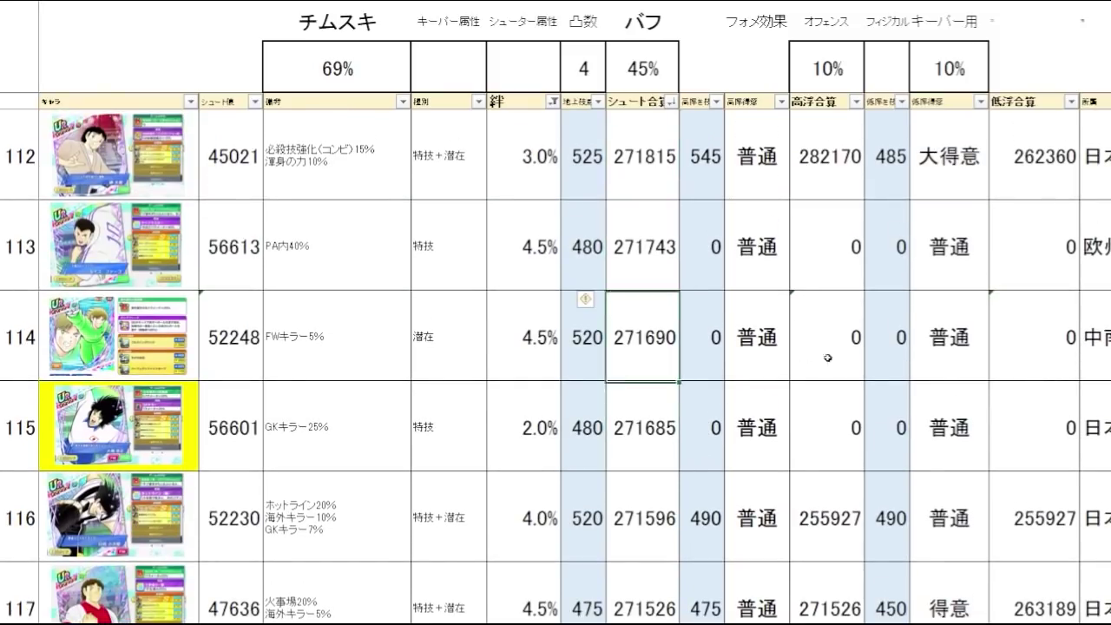
- Find rank 129 with 全力全開20% in the シュート合算 ranking and highlight its row to inspect it
key(Up)
key(Up)
scroll(929, 362, up, 1)
scroll(867, 373, down, 5)
click(665, 393)
key(Up)
drag(645, 363, 54, 326)
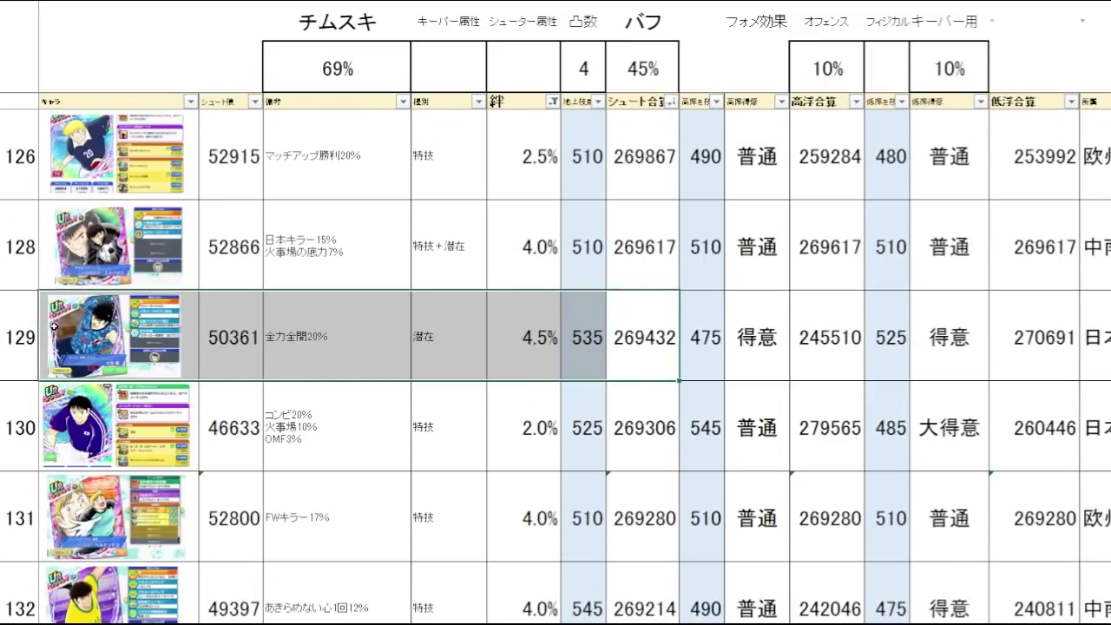
click(326, 338)
click(666, 351)
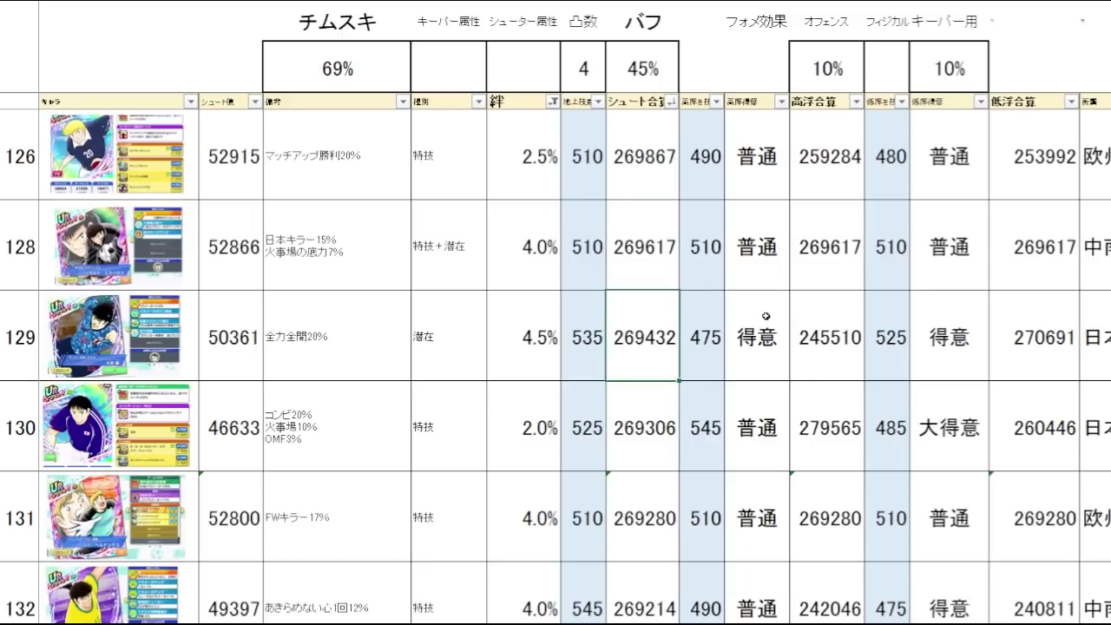
- Inspect the シュート合算 values of ranks 131, 133 and 134, including the 備考 of rank 134
scroll(636, 434, down, 1)
click(630, 439)
drag(629, 439, 671, 441)
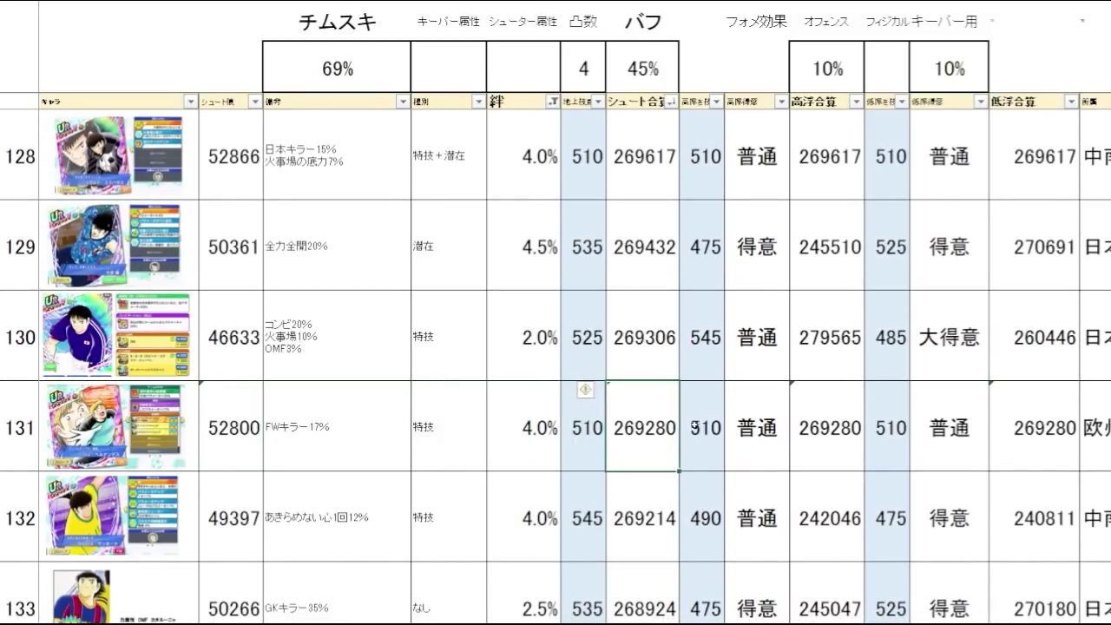
scroll(676, 356, down, 3)
mouse_move(647, 360)
mouse_down()
mouse_move(235, 364)
mouse_move(646, 359)
mouse_up()
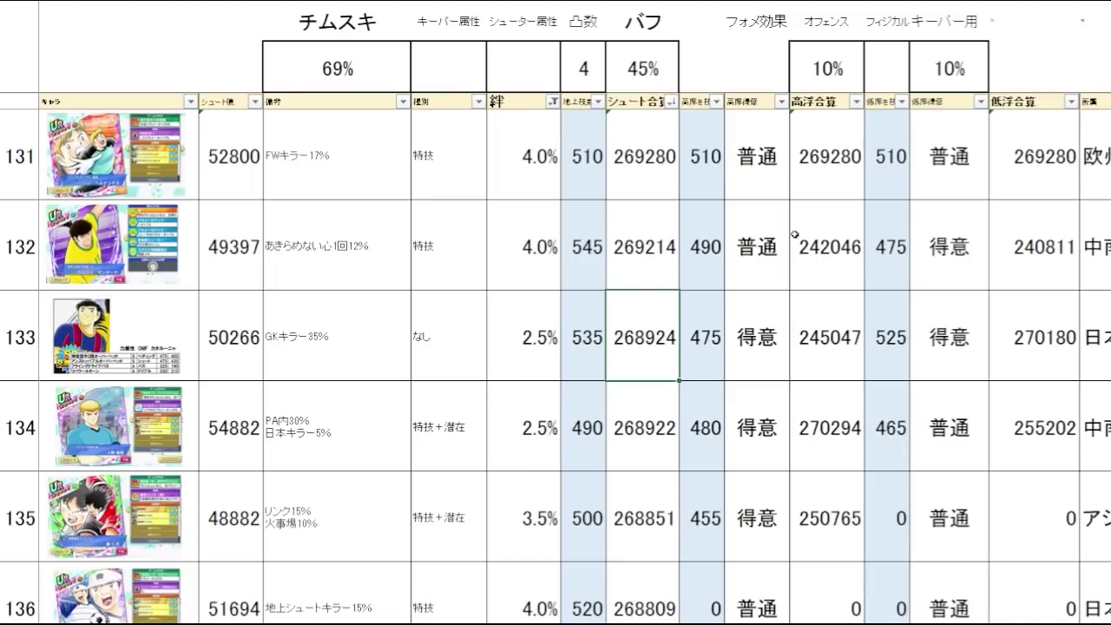
key(Down)
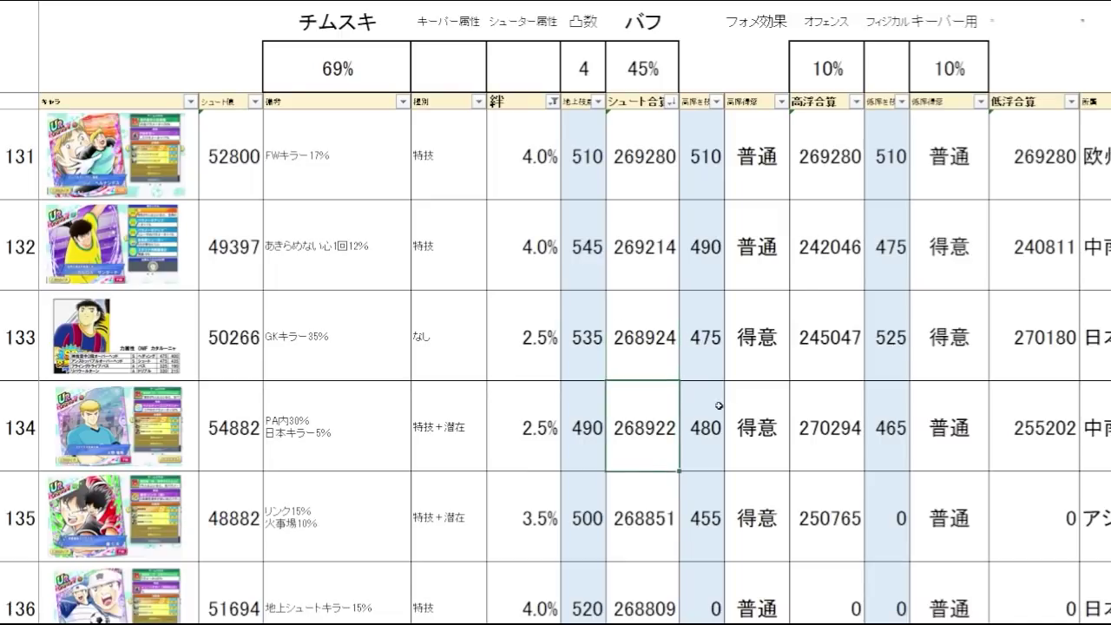
drag(656, 450, 78, 445)
click(663, 423)
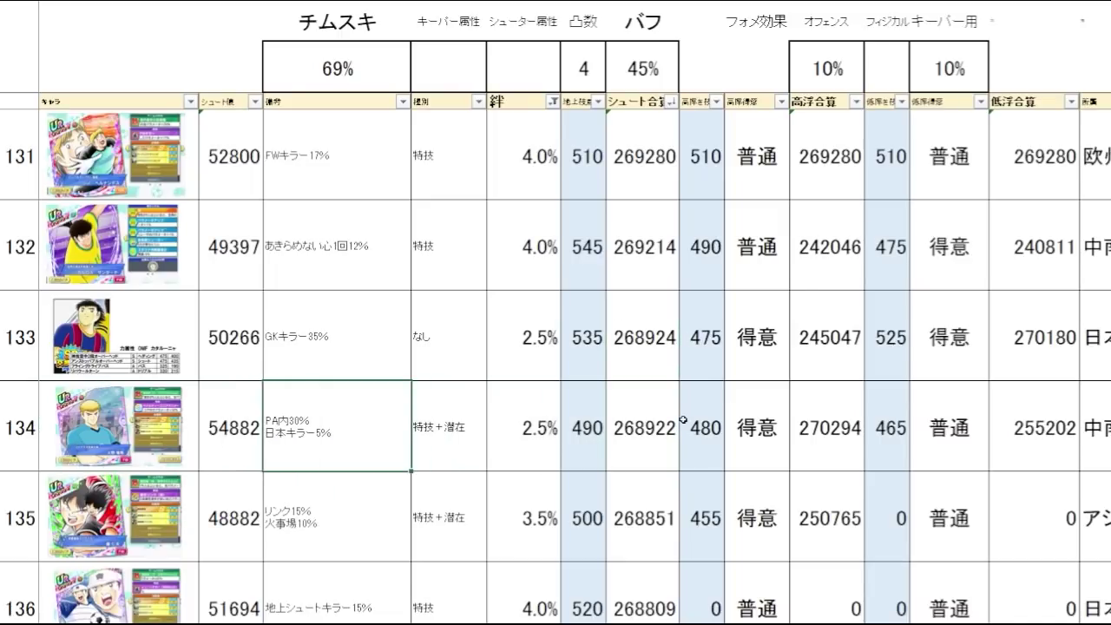
- Trace the シュート合算 ranking upward from rank 134 to rank 117, comparing the values and 備考 of each entry
key(Up)
key(Up)
key(Up)
key(Up)
key(Up)
key(Up)
key(Up)
key(Up)
key(Up)
key(Up)
key(Up)
key(Up)
key(Up)
key(Up)
key(Up)
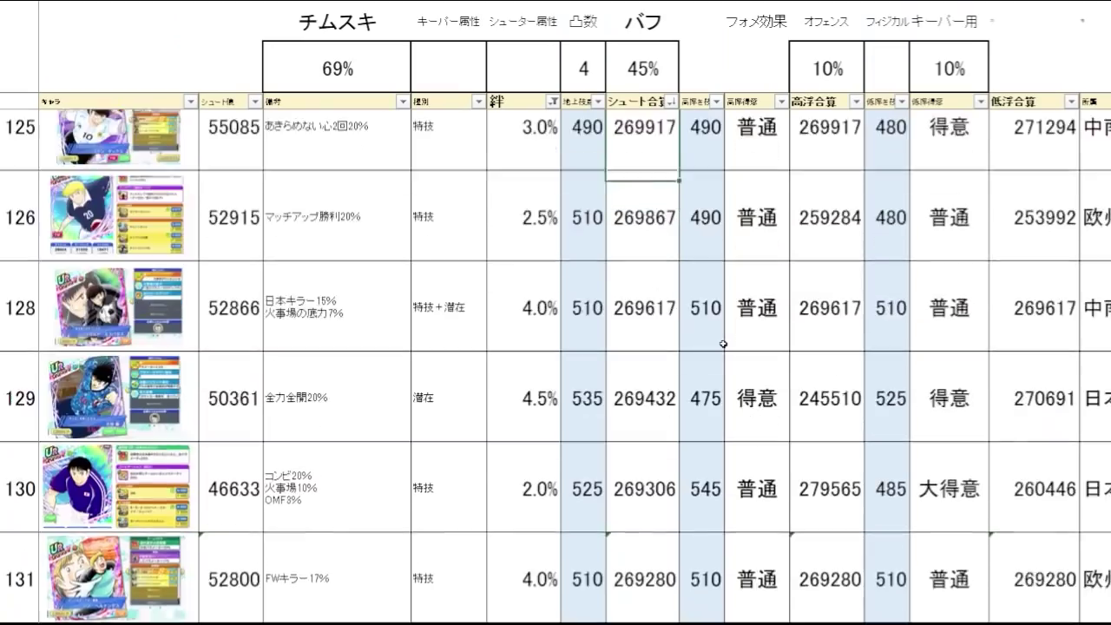
key(Up)
key(Up)
key(Up)
key(Up)
key(Up)
key(Up)
key(Up)
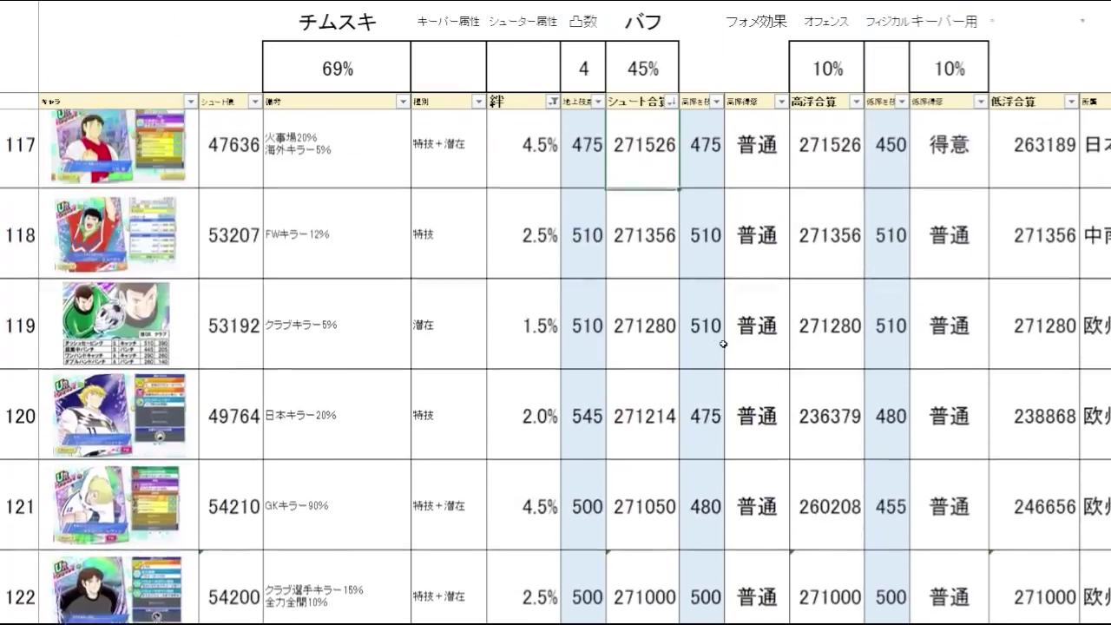
- Compare the シュート合算 of the yellow-marked rank 115 with the entries from rank 112 to rank 116
click(632, 406)
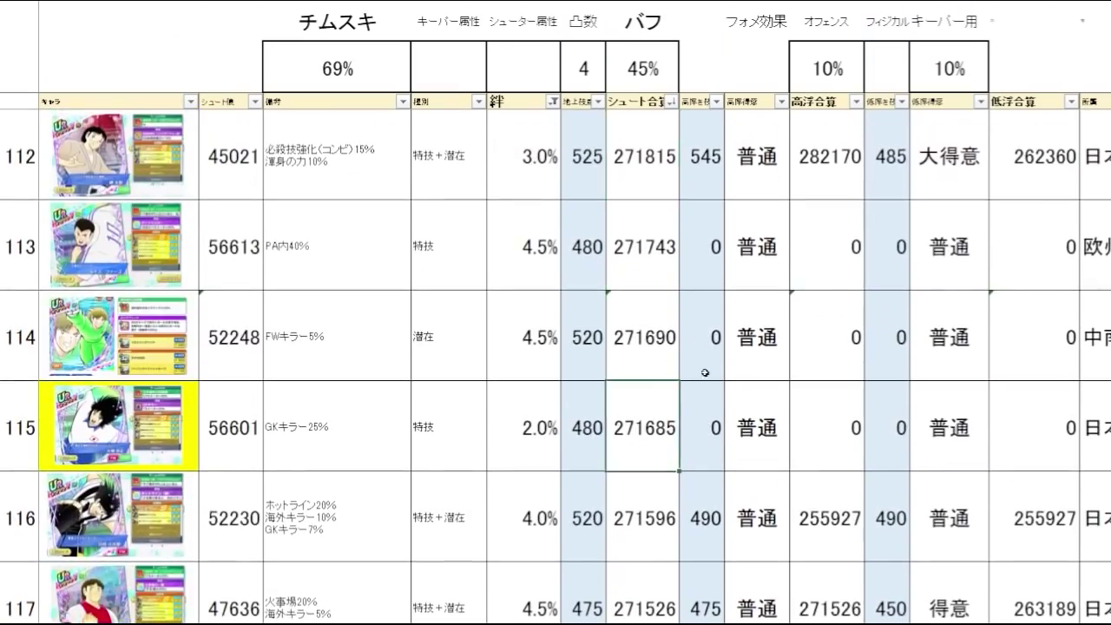
key(Up)
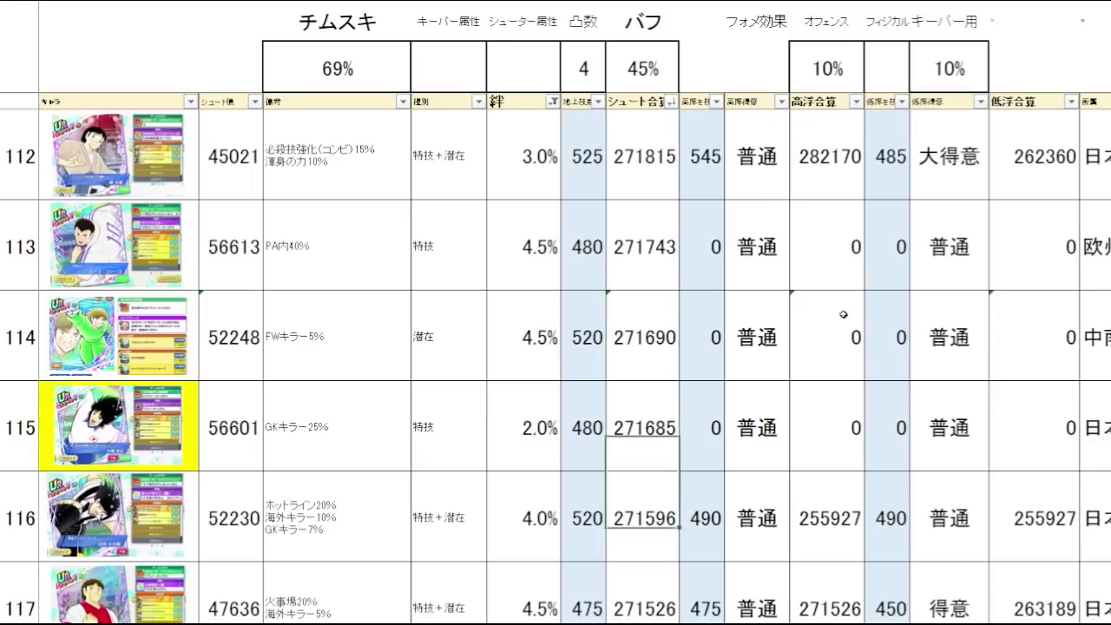
key(Up)
key(Up)
key(Up)
key(Up)
key(Up)
key(Up)
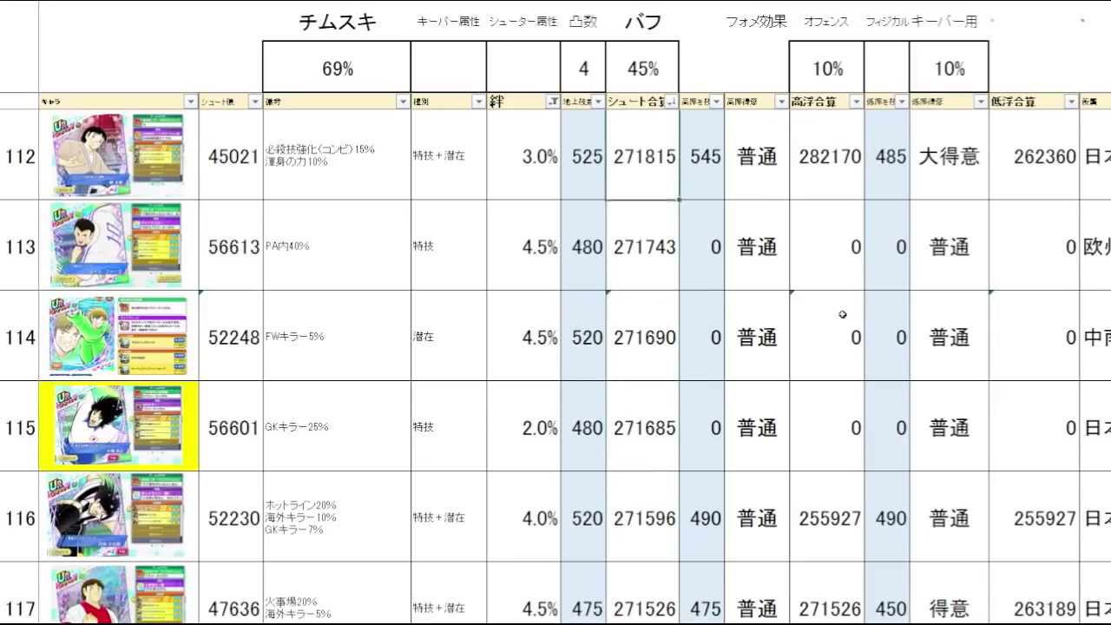
key(Down)
key(Down)
key(Down)
key(Down)
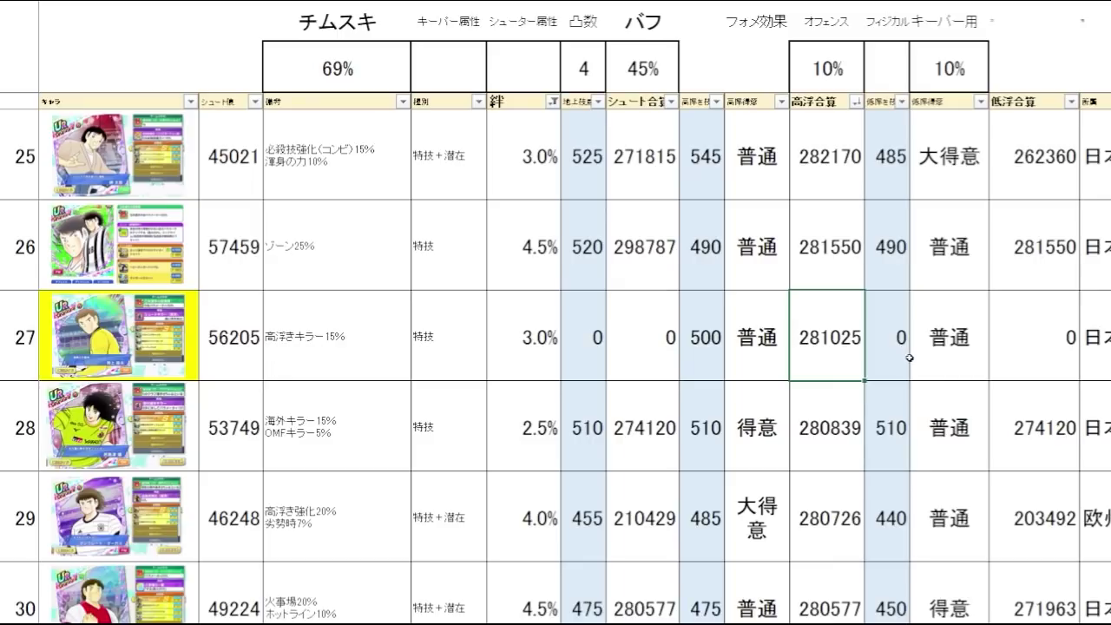
- Examine the 高浮合算 ranking from the yellow-marked rank 27 up past rank 19 to the highest entries
key(Up)
key(Down)
scroll(908, 357, up, 4)
scroll(872, 394, down, 1)
click(859, 426)
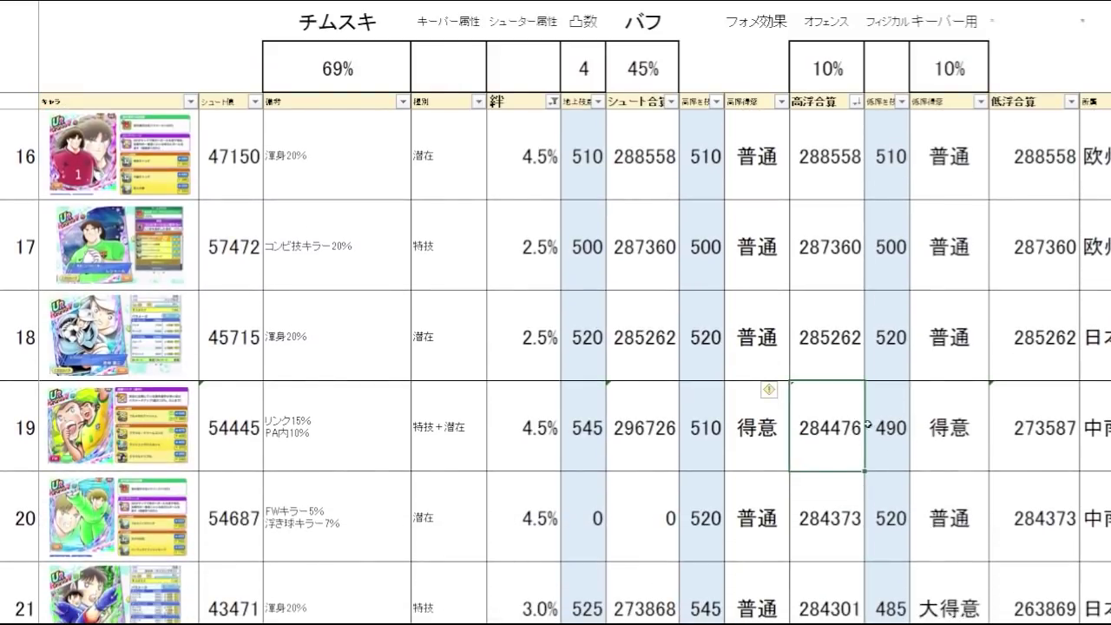
key(Up)
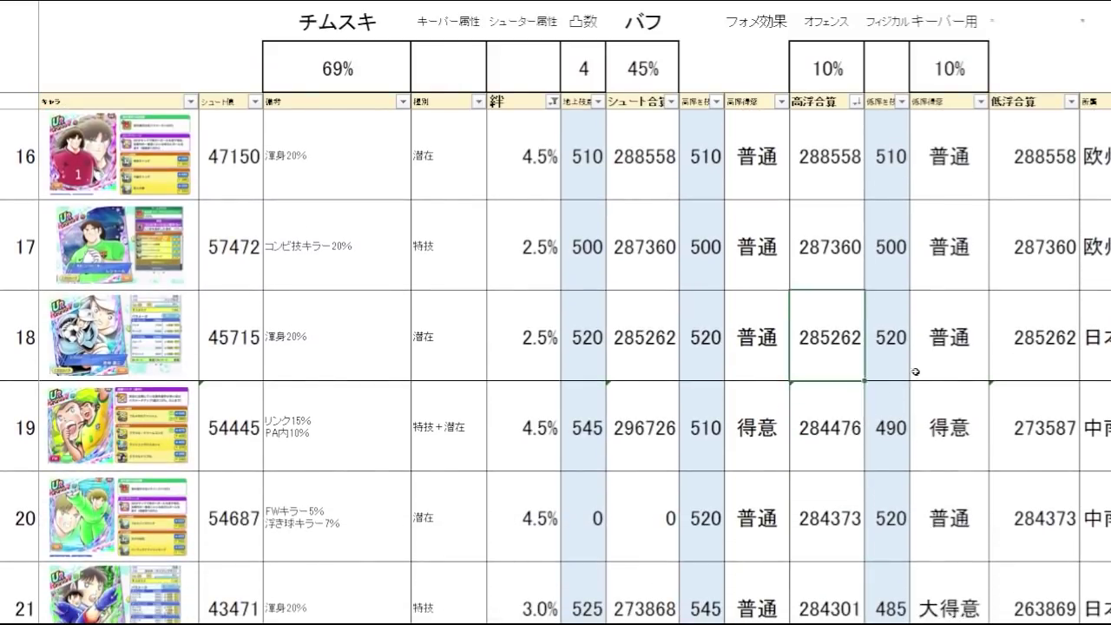
key(ctrl+Up)
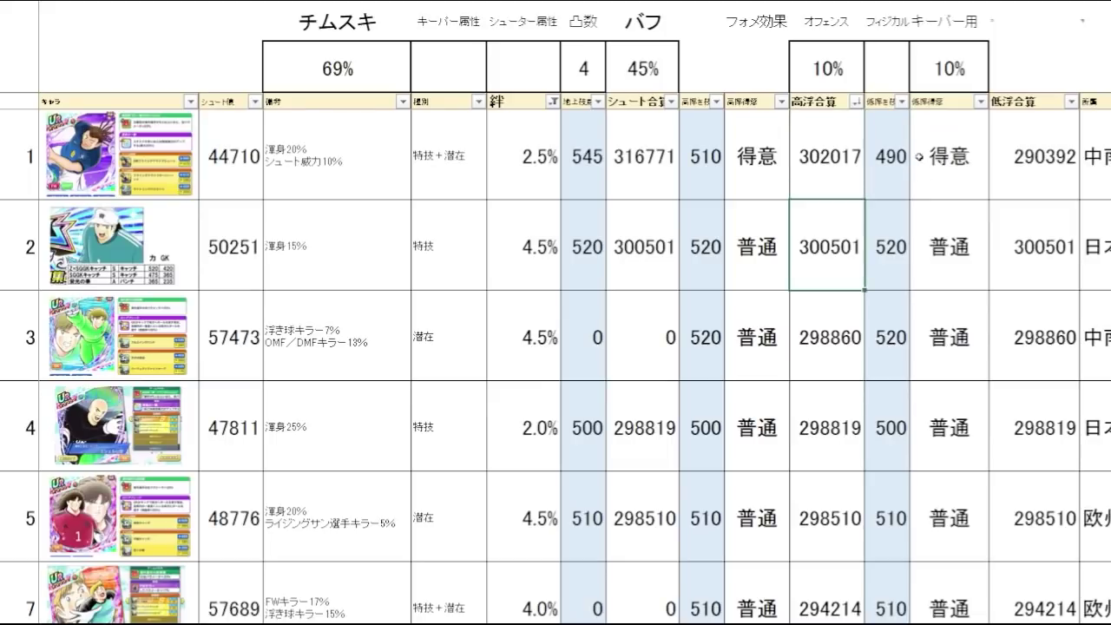
- Inspect the 高浮合算 values around ranks 31 and 32, and of the lower entries around rank 61
scroll(824, 269, down, 1)
scroll(826, 292, down, 7)
click(831, 362)
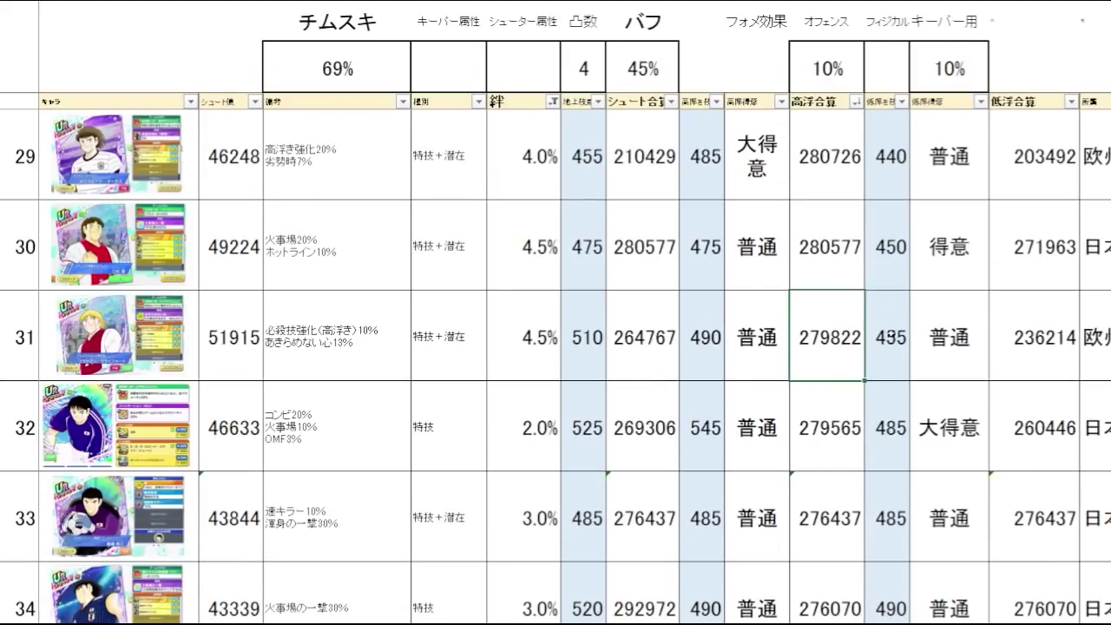
key(Down)
key(Down)
key(Down)
key(Down)
key(Down)
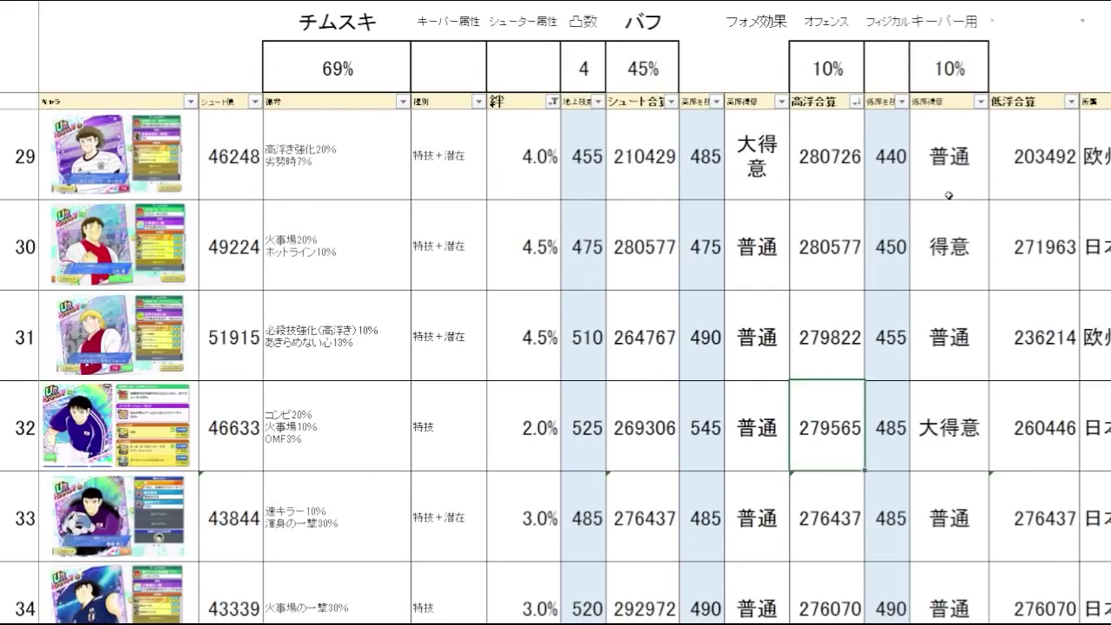
scroll(946, 414, down, 3)
click(854, 362)
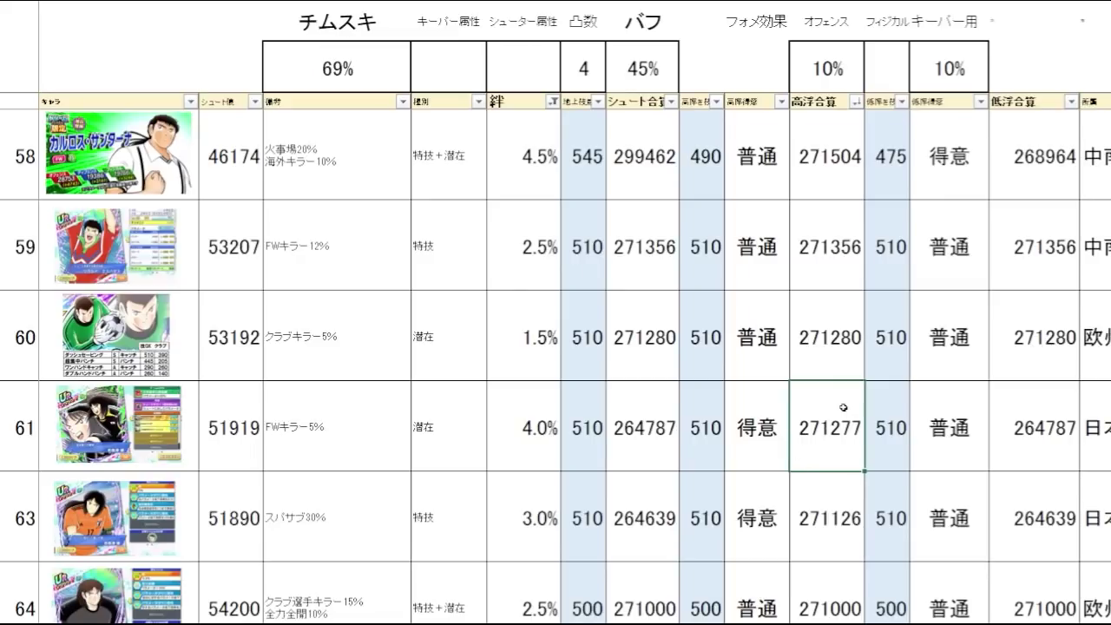
scroll(836, 434, up, 3)
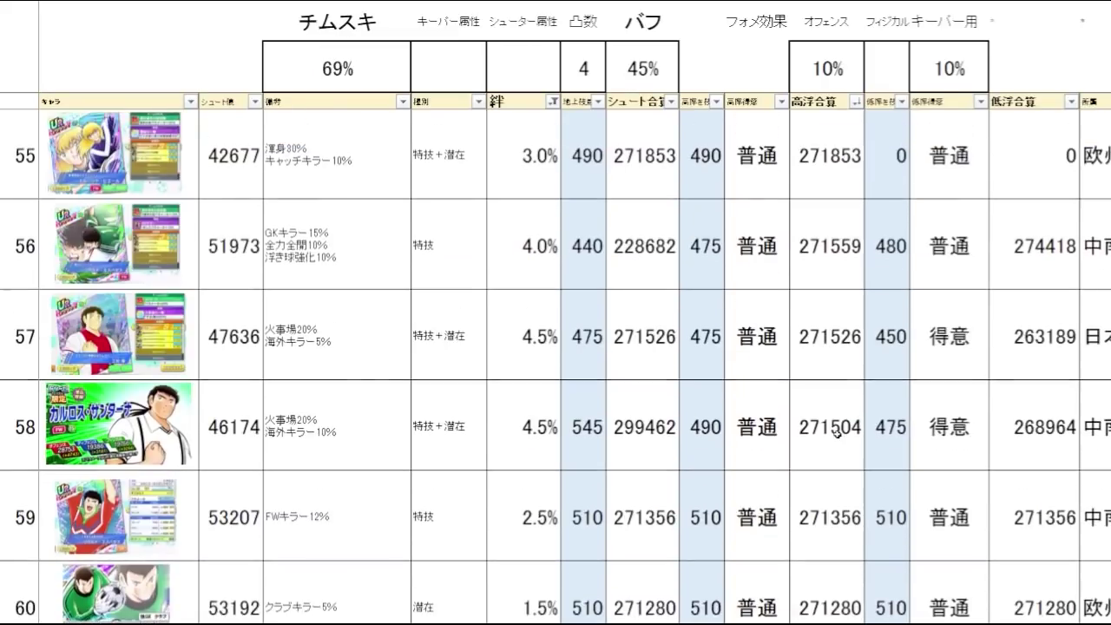
scroll(838, 434, up, 6)
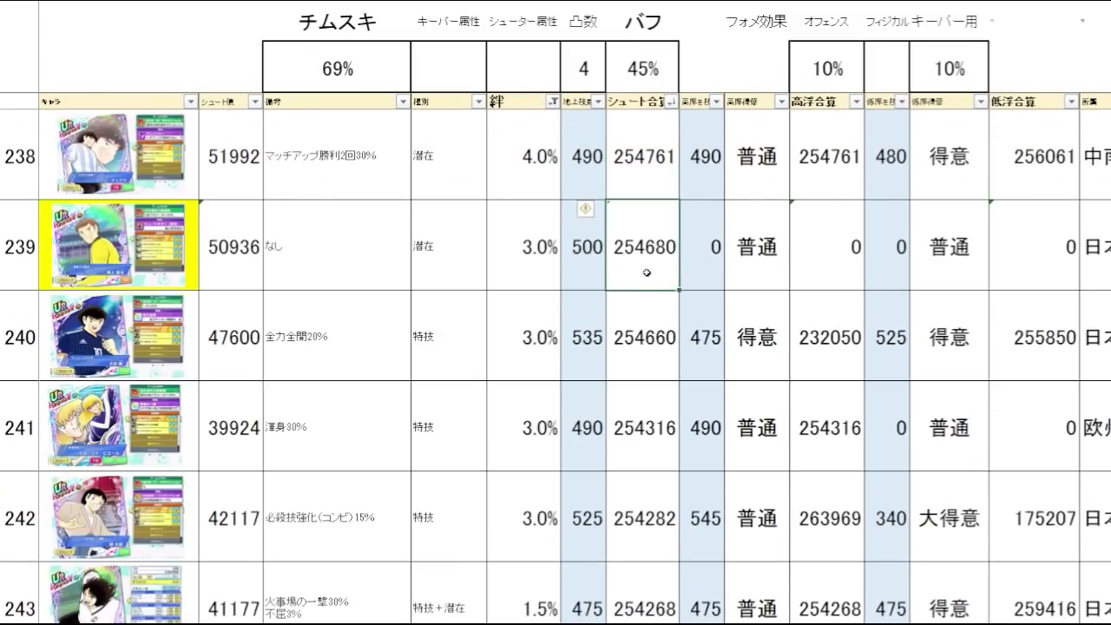
- Highlight the yellow-marked rank 239 from its シュート合算 back to its 備考 to inspect the entry
drag(647, 273, 330, 268)
click(347, 256)
click(622, 258)
scroll(720, 395, up, 1)
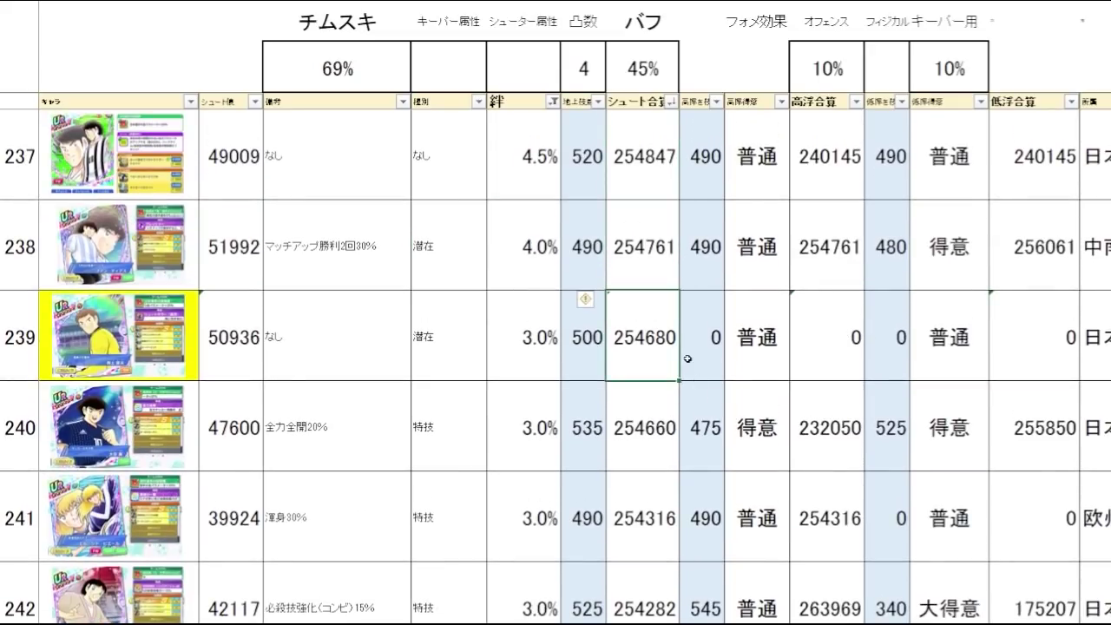
- Compare the シュート合算 and 備考 of ranks 235 to 238 with the yellow-marked rank 239
key(Up)
key(Up)
key(Up)
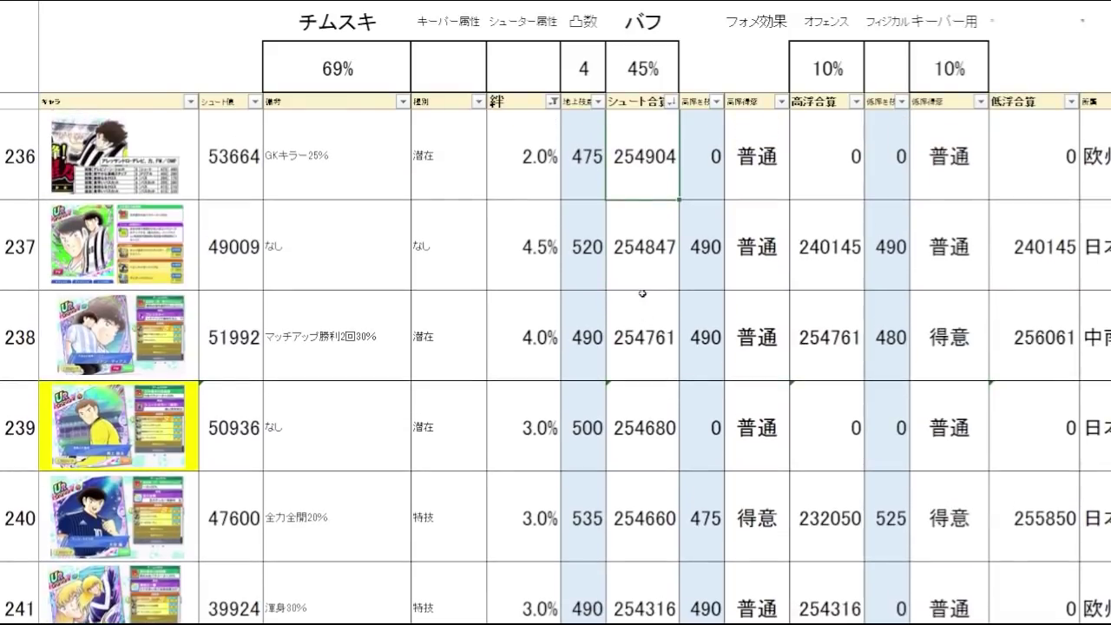
drag(512, 260, 357, 286)
click(630, 245)
key(Down)
key(Up)
key(Up)
key(Up)
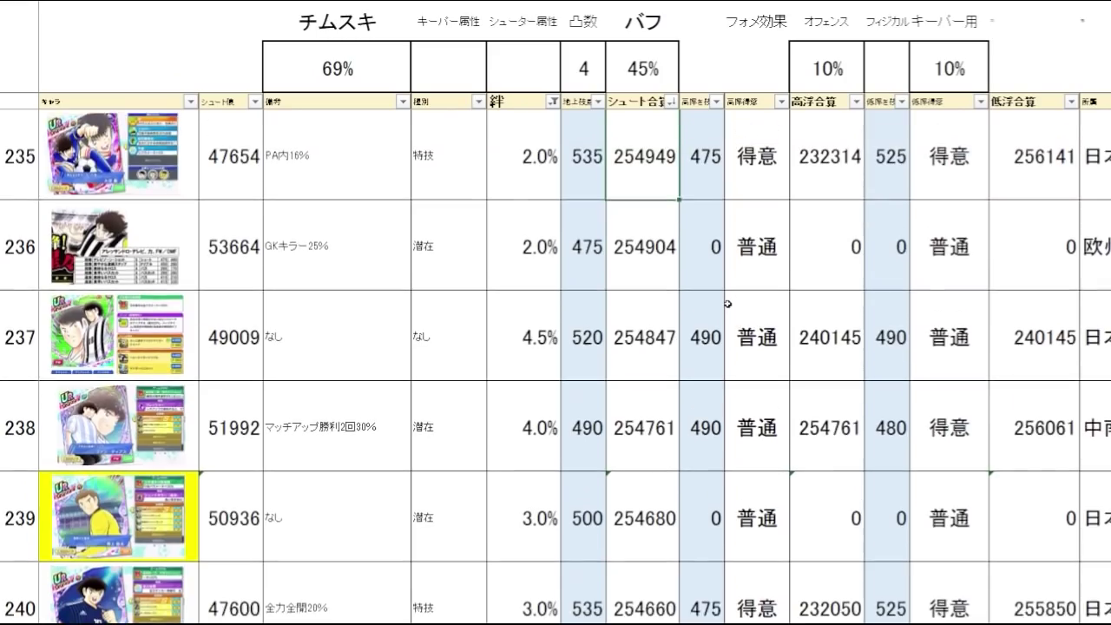
- Trace the シュート合算 ranking from rank 235 up to rank 218 and back down, comparing the entries
key(Up)
key(Up)
key(Up)
key(Up)
key(Up)
key(Up)
key(Up)
key(Up)
key(Up)
key(Up)
key(Up)
key(Up)
key(Up)
key(Up)
key(Up)
key(Up)
key(Up)
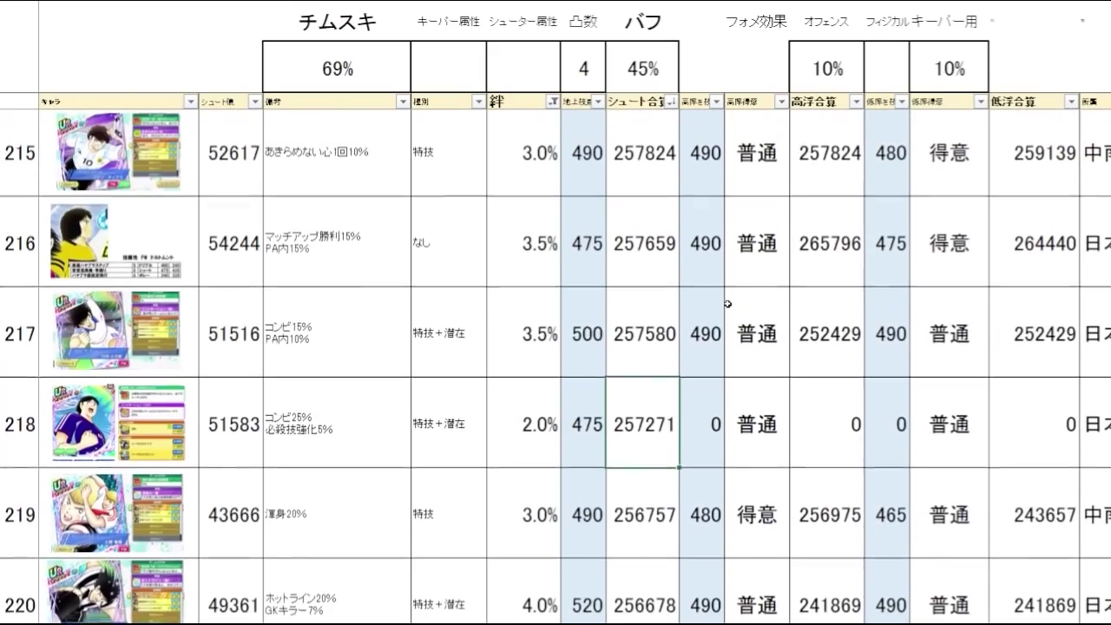
key(Down)
key(Down)
key(Down)
key(Down)
key(Down)
key(Down)
key(Down)
key(Down)
key(Down)
key(Down)
key(Down)
key(Down)
key(Down)
key(Down)
key(Down)
- Open the 数値チェックシート of the DMF/DF card with 国籍リンク（日本） and review its チームスキル, 特技 and 必殺技
key(ctrl+Page_Up)
click(762, 193)
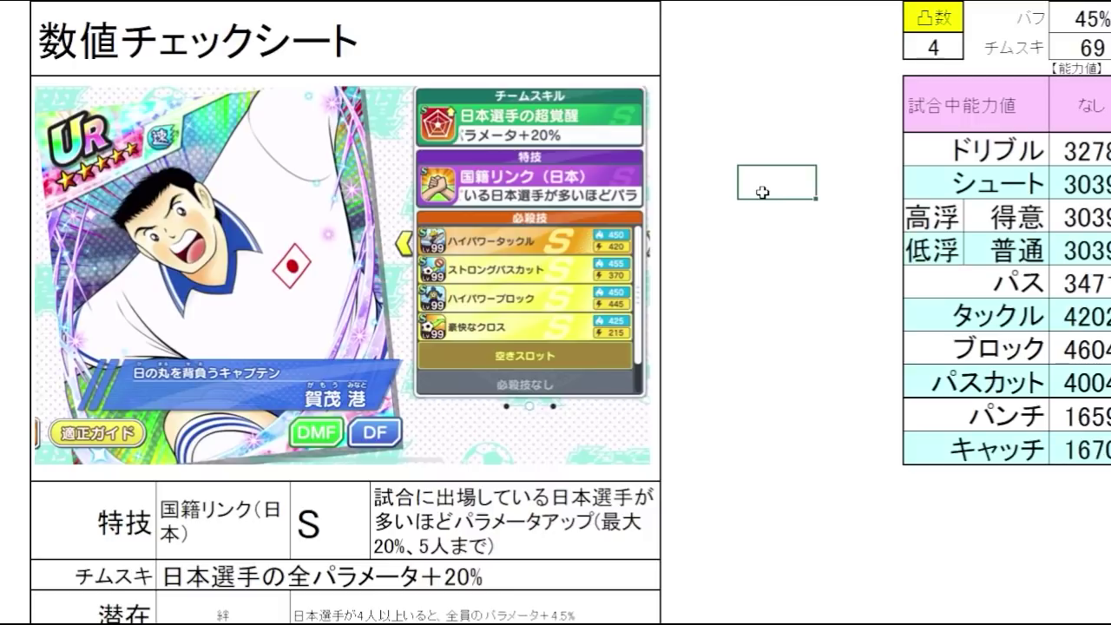
drag(761, 252, 764, 282)
click(768, 149)
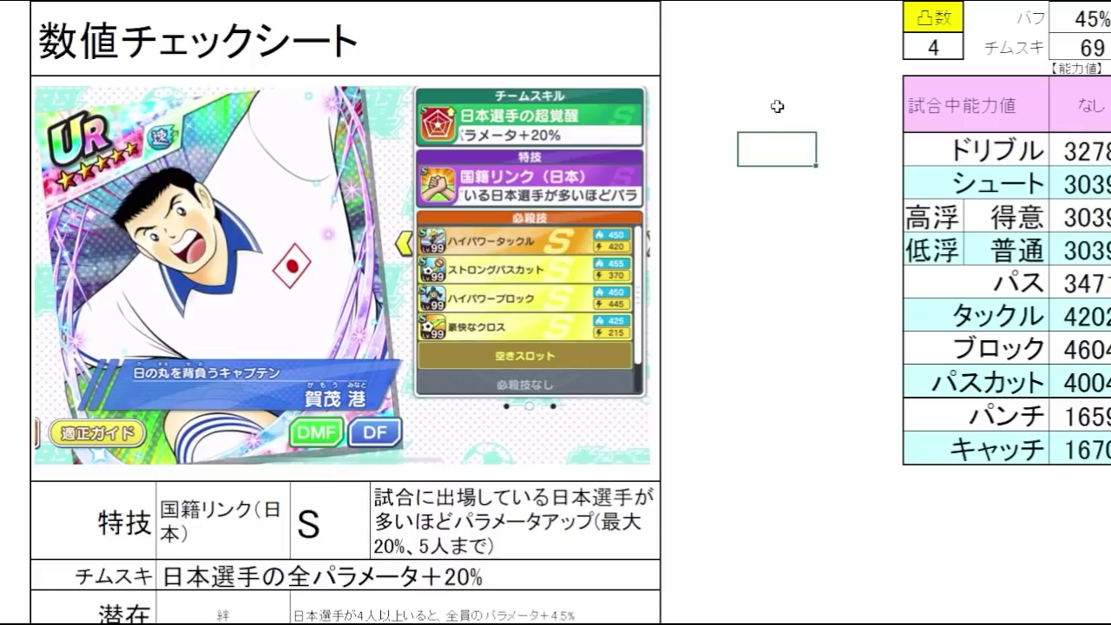
click(736, 284)
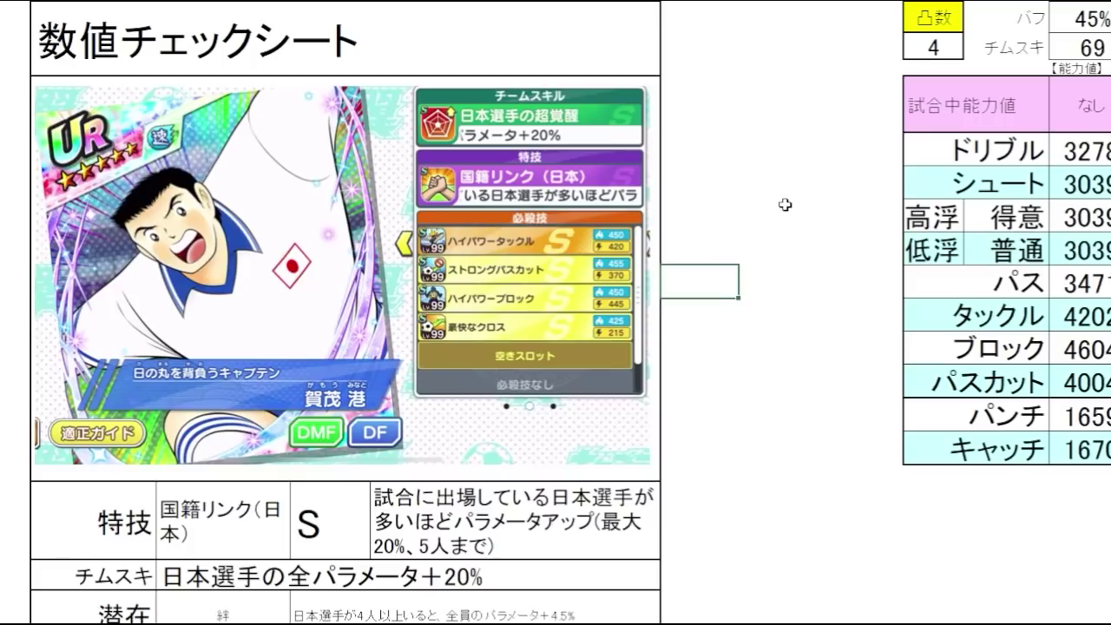
click(777, 318)
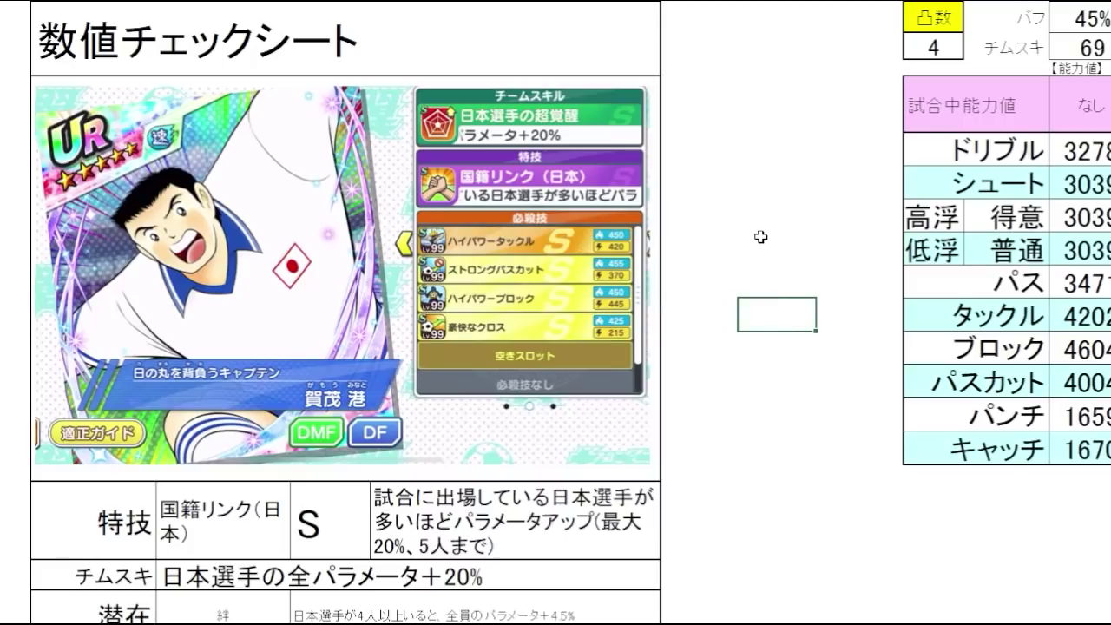
- Read the card's 特技 and チムスキ descriptions below the card image
scroll(760, 236, down, 3)
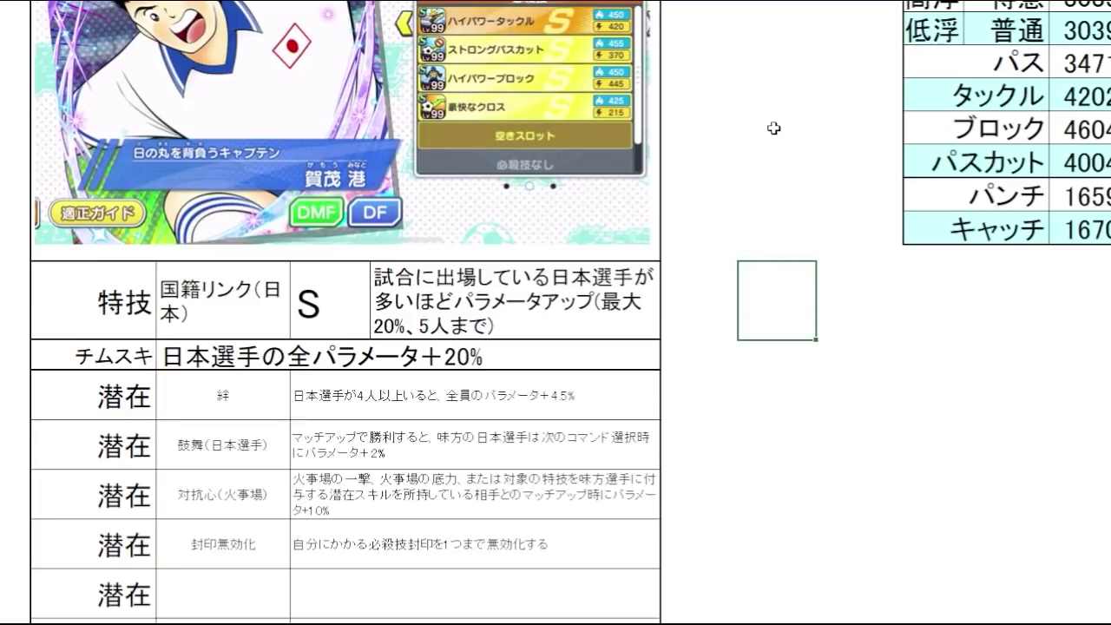
click(793, 349)
key(Up)
scroll(793, 357, down, 2)
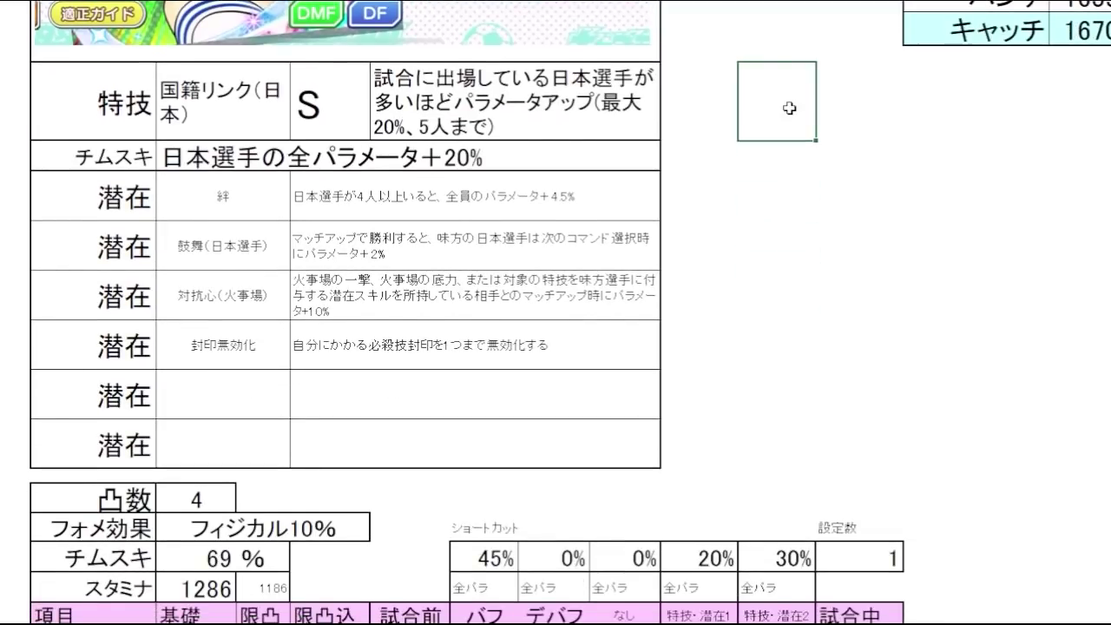
- Read the descriptions of the card's 潜在 skills 絆 and 鼓舞（日本選手）
click(758, 215)
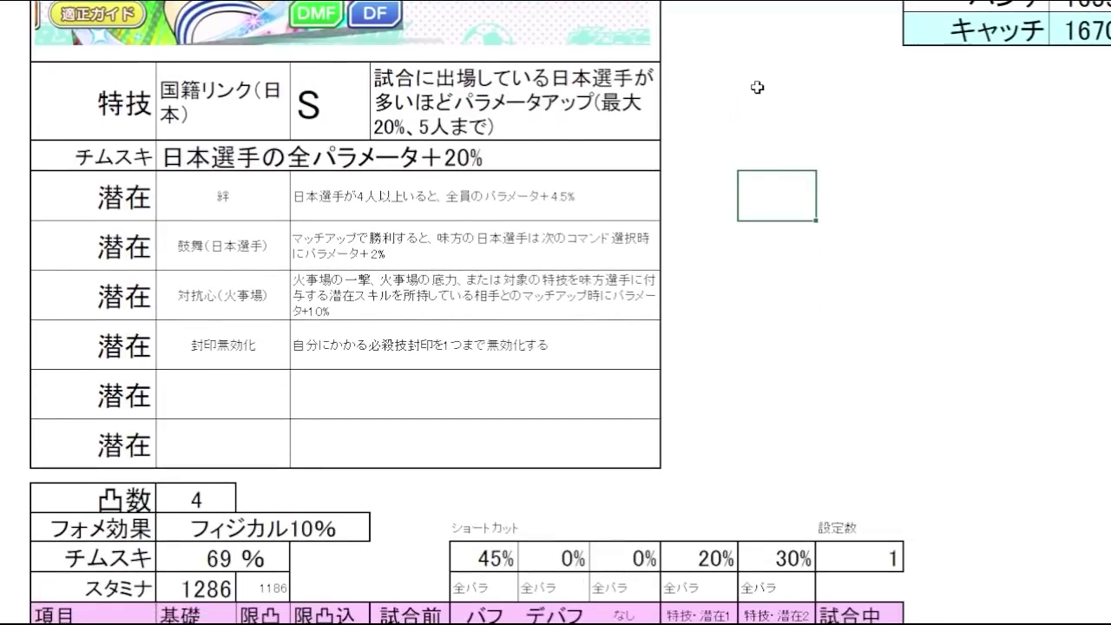
click(585, 214)
click(740, 244)
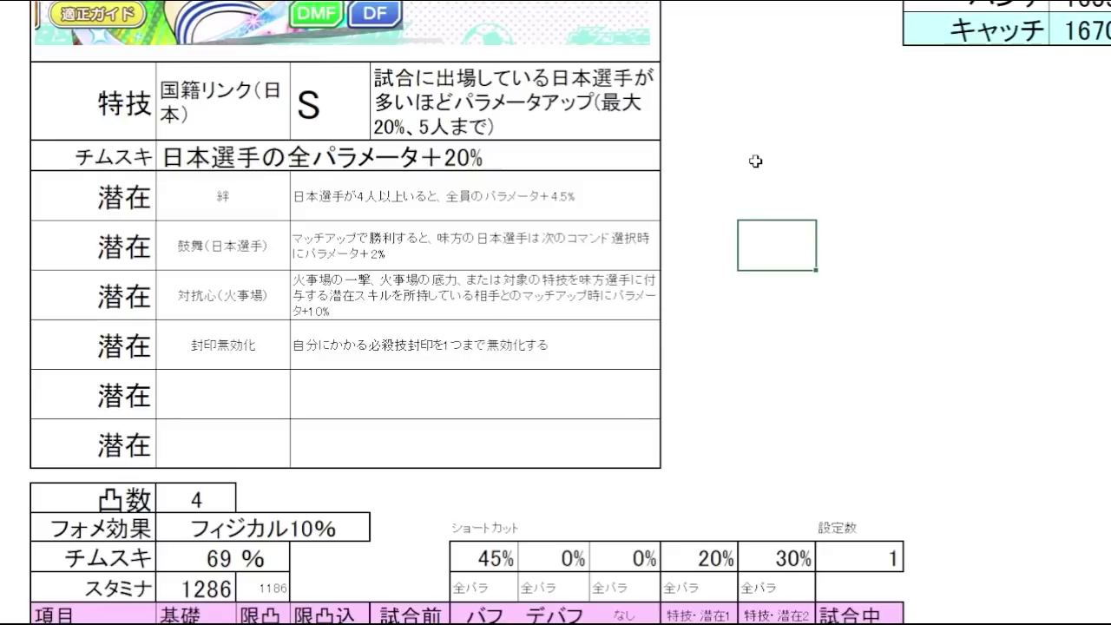
click(596, 247)
click(762, 233)
- Read the descriptions of the card's 潜在 skills 対抗心（火事場） and 封印無効化
click(768, 310)
click(660, 302)
click(775, 295)
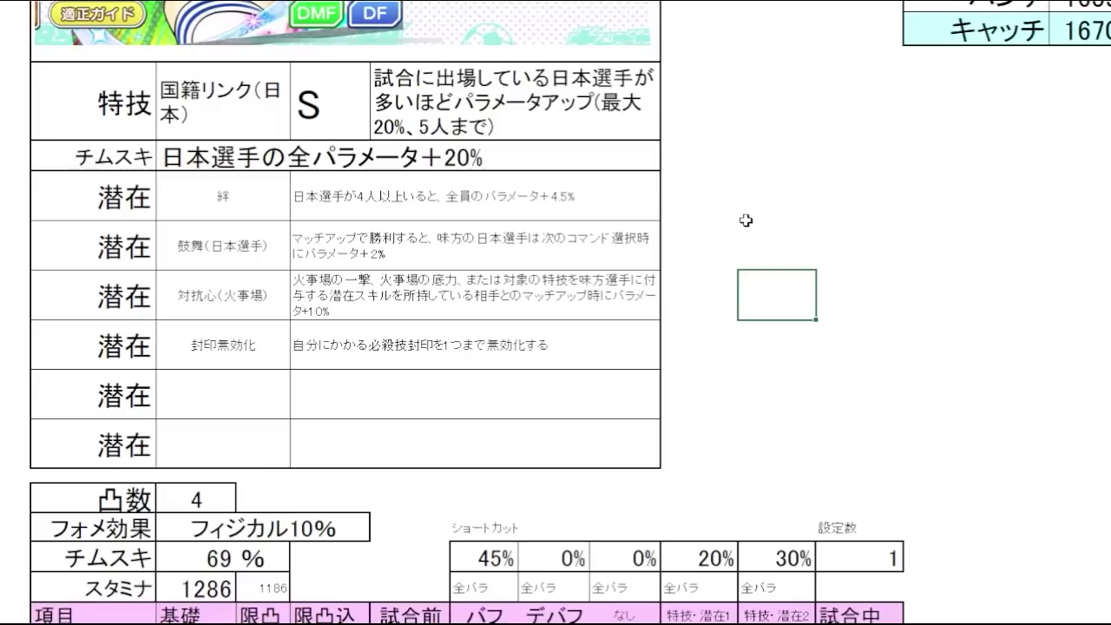
click(610, 306)
drag(733, 305, 756, 350)
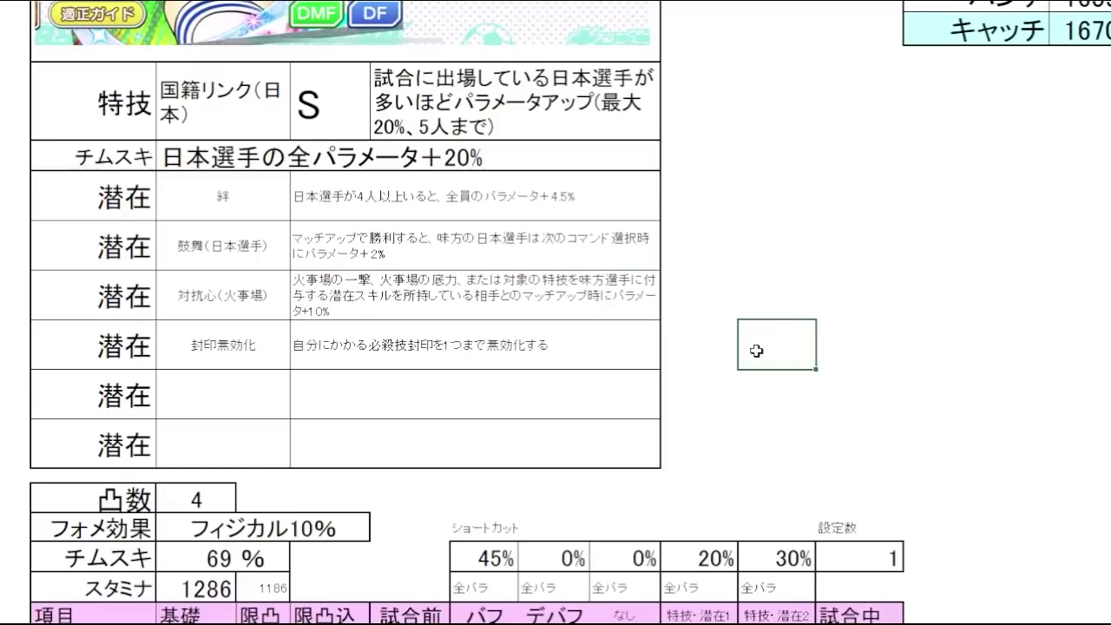
click(615, 281)
click(732, 314)
click(740, 338)
- Review the card's parameter table from 基礎 to 試合中, including the オフェンス and ディフェンス totals
scroll(775, 269, up, 5)
scroll(775, 270, down, 5)
scroll(781, 275, down, 3)
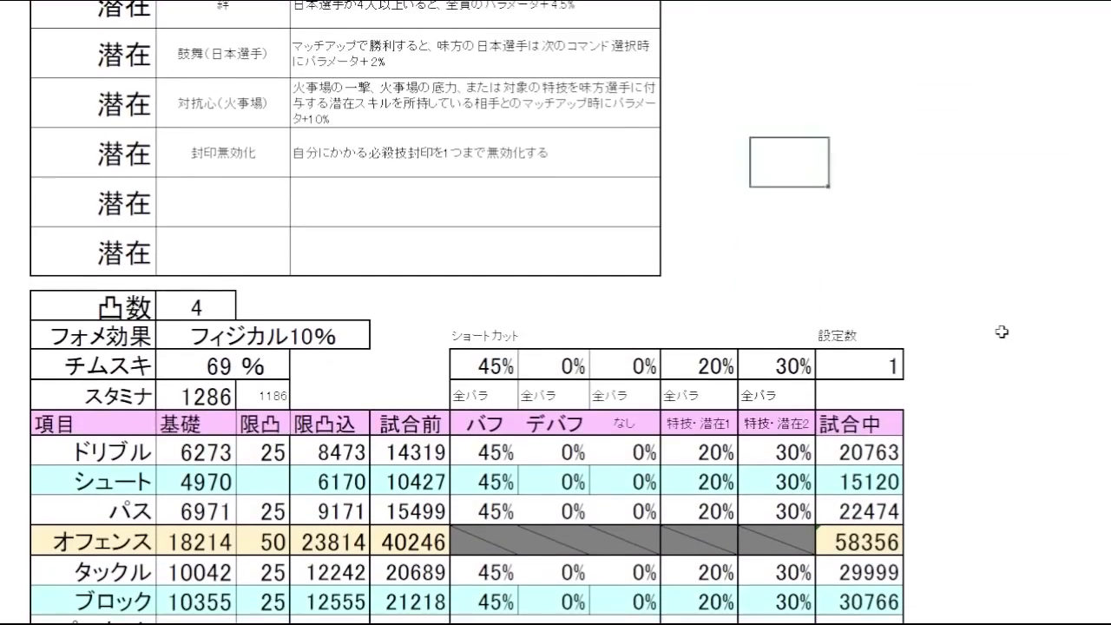
click(998, 328)
scroll(983, 256, down, 3)
click(1041, 230)
scroll(1036, 217, up, 2)
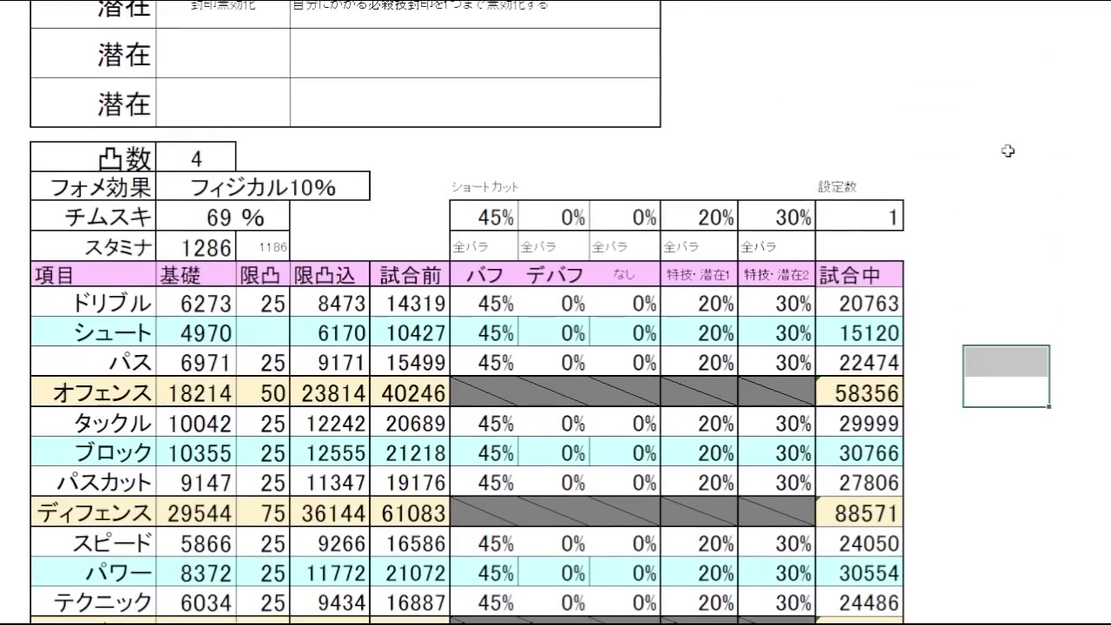
click(1006, 148)
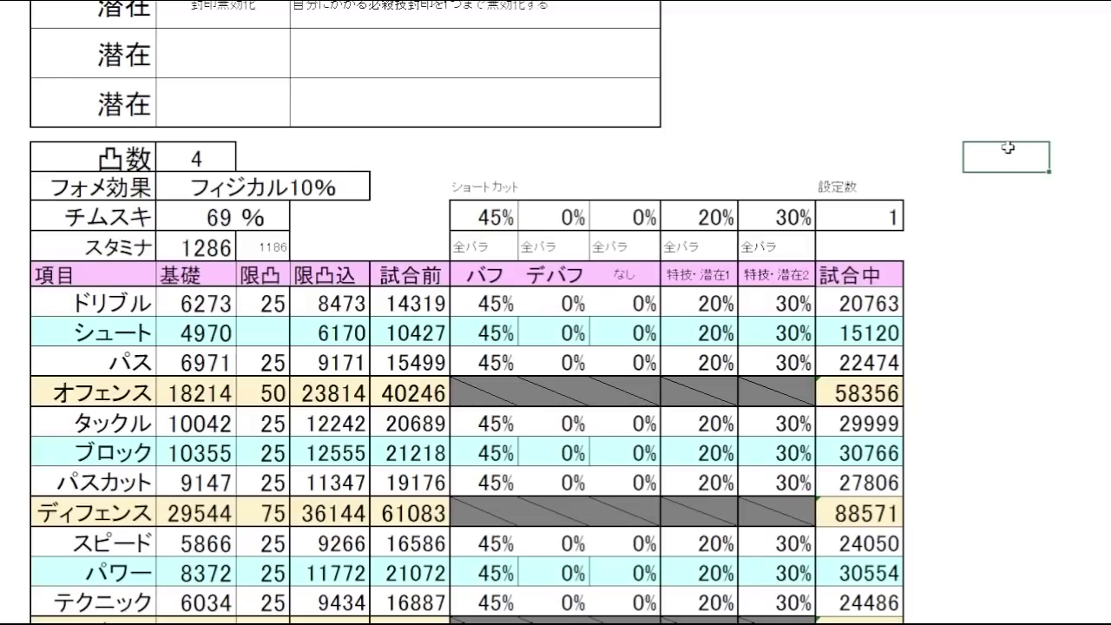
- Examine the ショートカット percentages and the remaining parameter rows, and return to the card overview
click(798, 119)
click(627, 180)
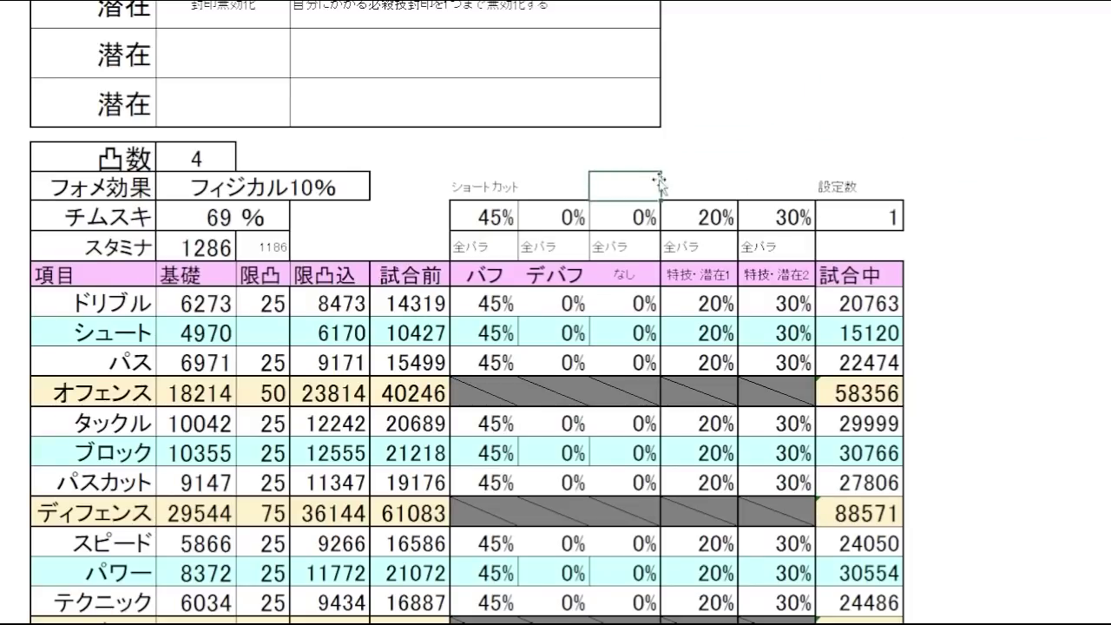
click(972, 271)
scroll(1006, 252, down, 2)
click(1015, 260)
click(1021, 273)
scroll(1041, 261, up, 1)
scroll(1100, 228, up, 10)
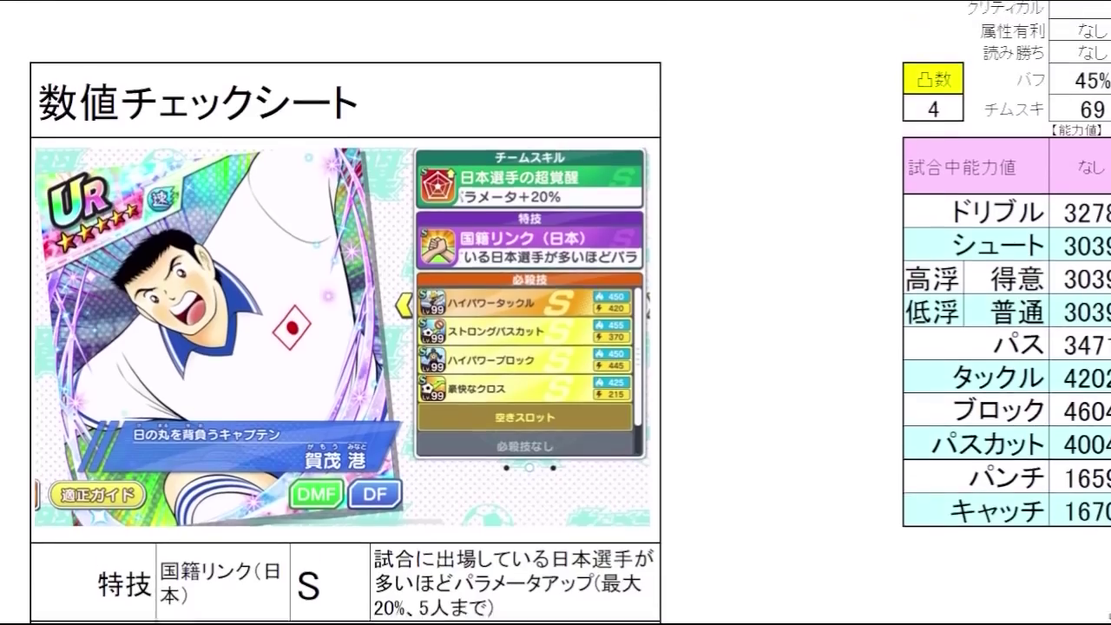
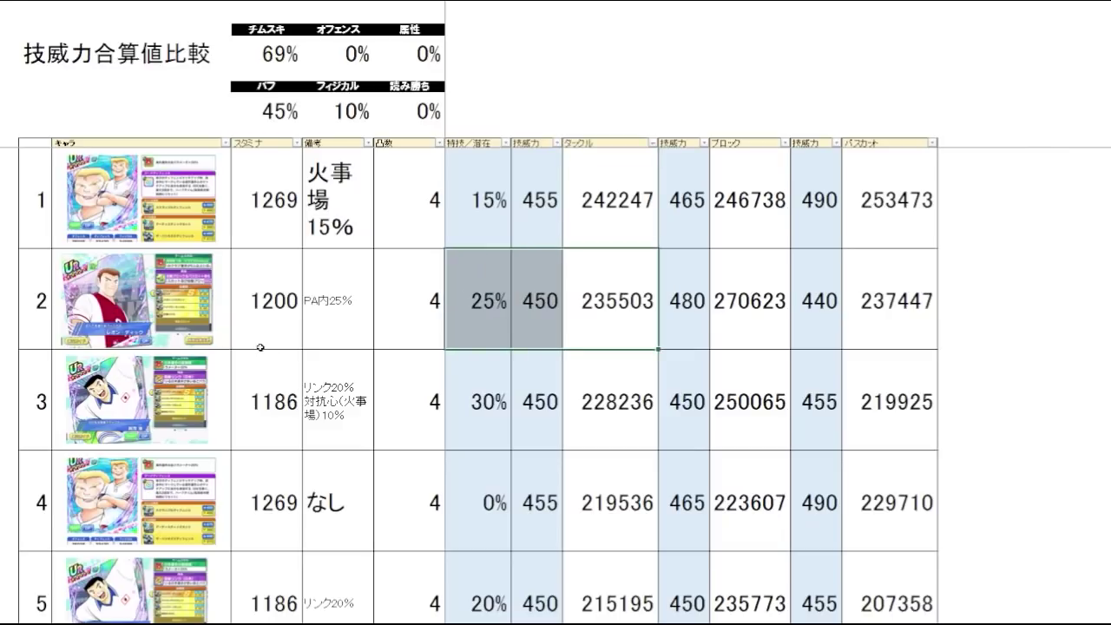
- Compare the タックル values of the cards ranked second to fifth
click(605, 334)
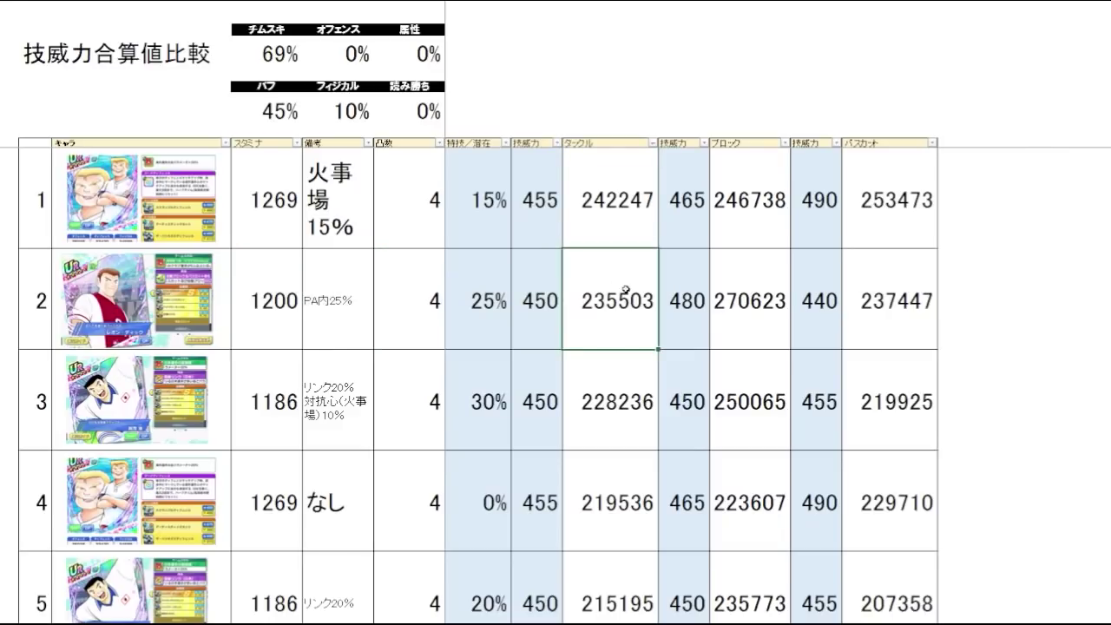
click(625, 408)
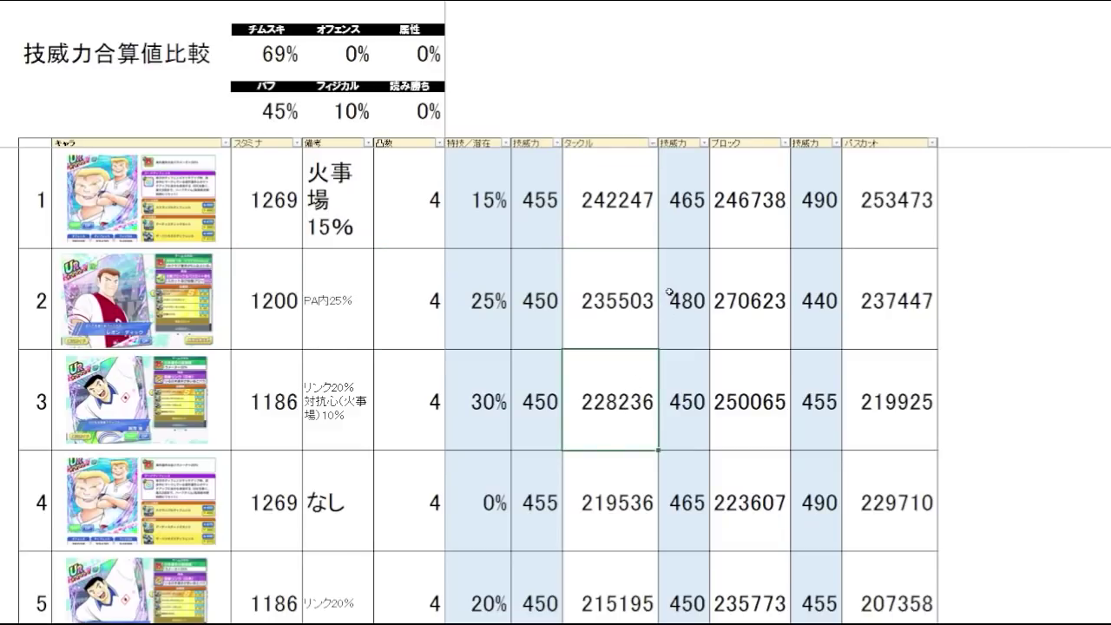
key(Down)
scroll(674, 476, down, 1)
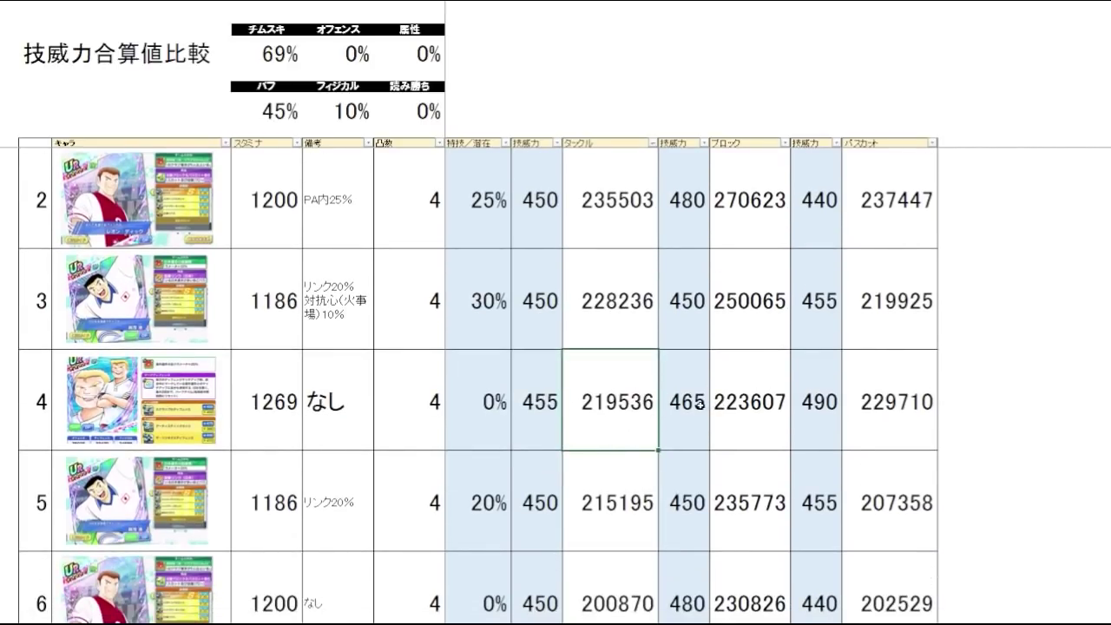
key(Down)
scroll(686, 432, down, 1)
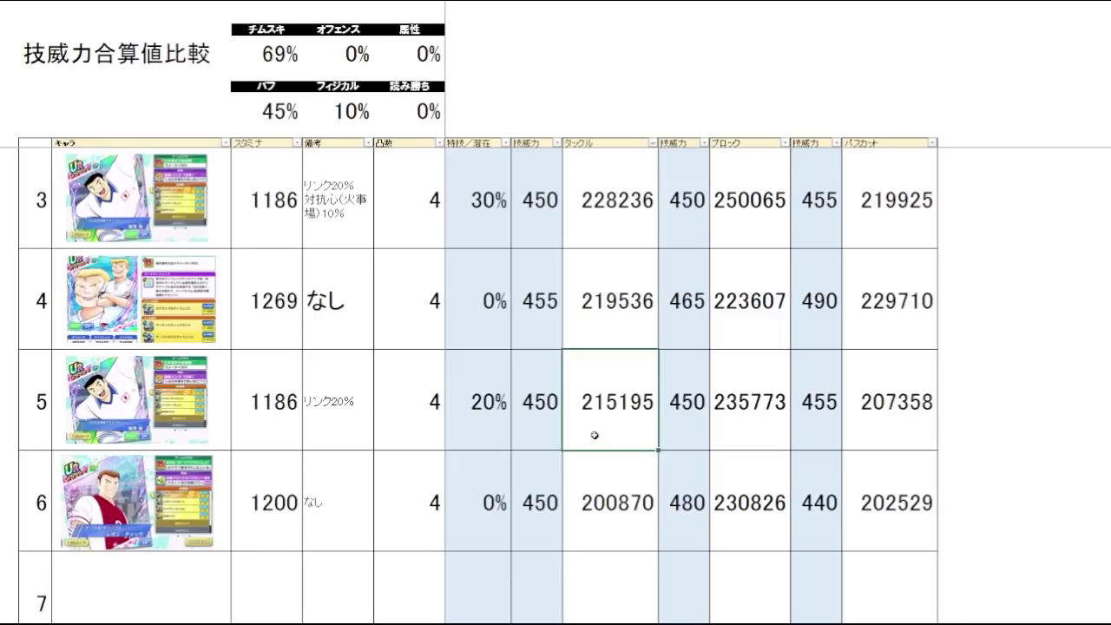
- Go back and forth over the タックル values of the cards ranked third to sixth
key(Down)
key(Up)
key(Up)
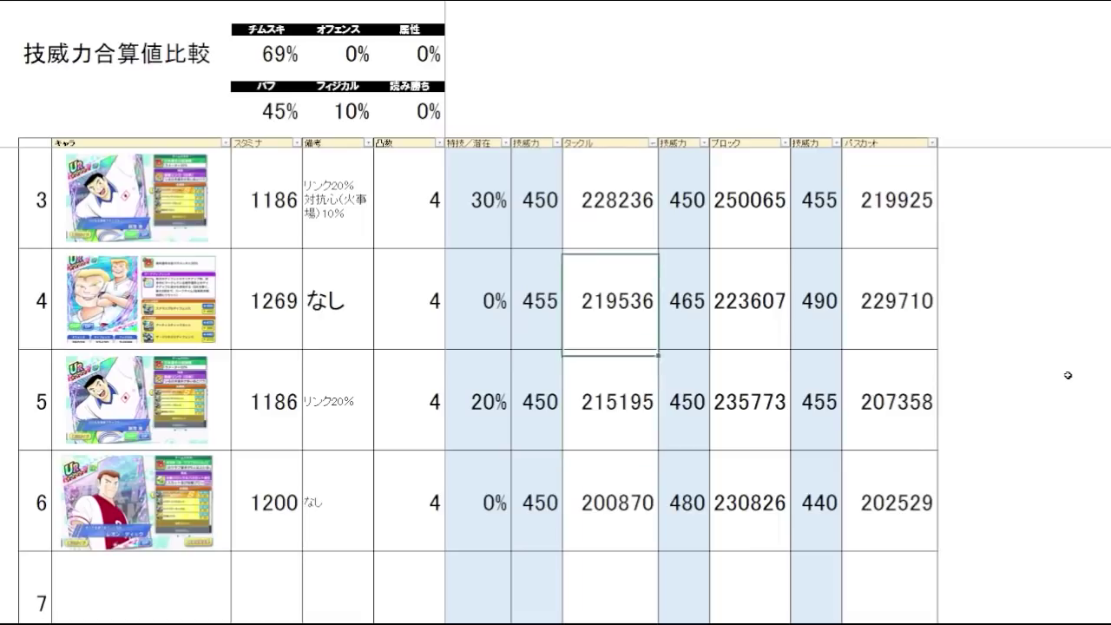
key(Down)
key(Down)
key(Up)
key(Down)
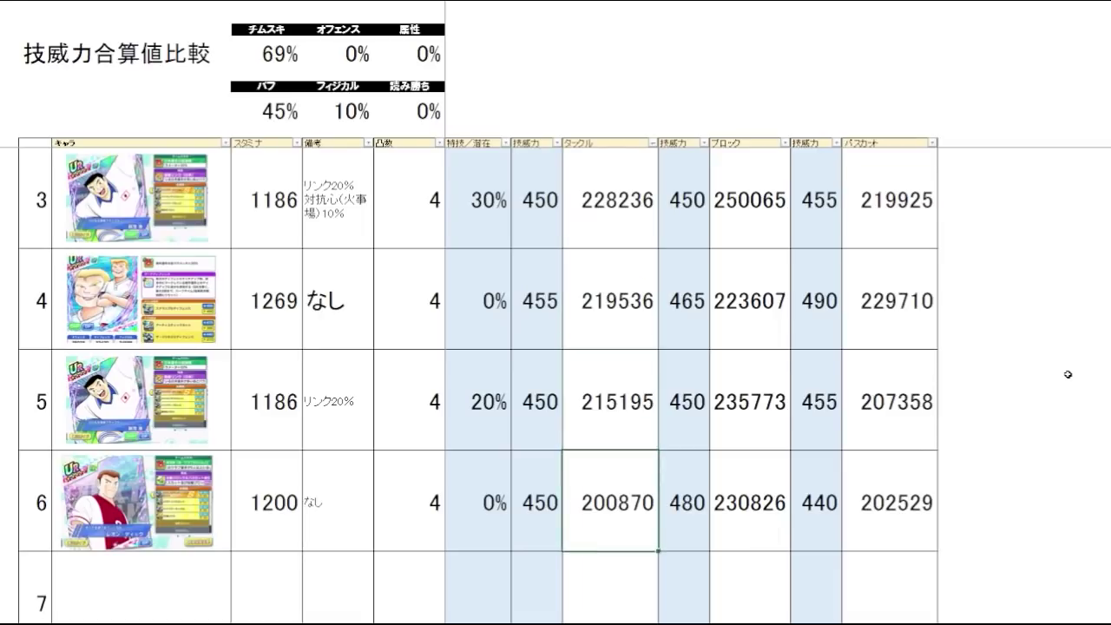
key(Up)
key(Down)
key(Up)
key(Up)
key(Up)
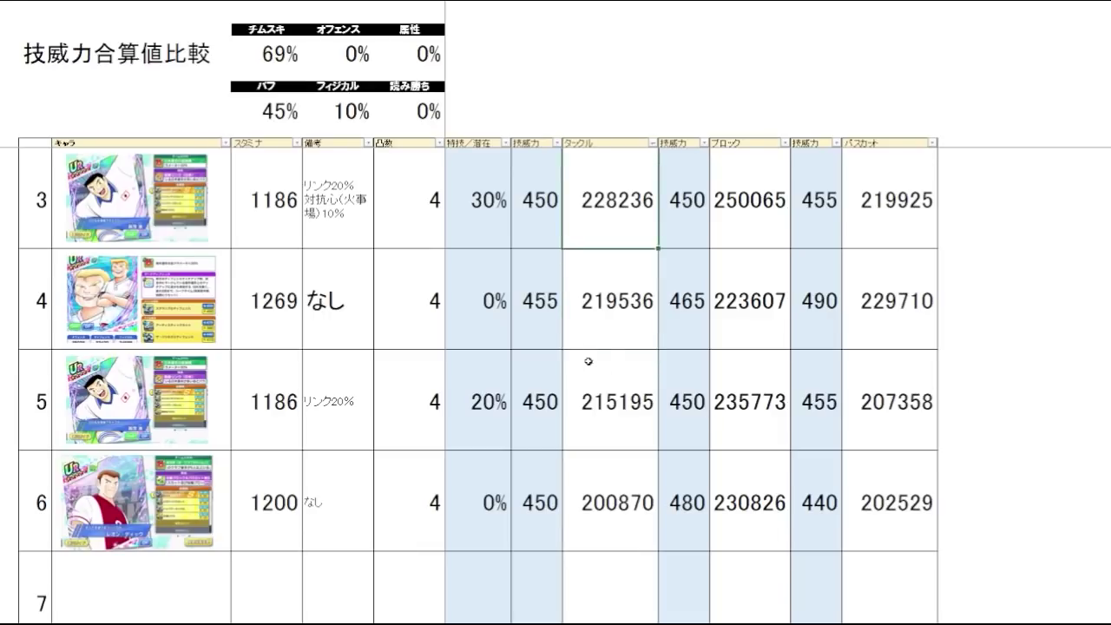
- Compare the タックル values of the fourth-ranked なし card and the fifth-ranked リンク20% card
mouse_move(598, 335)
mouse_down()
mouse_move(585, 333)
mouse_move(621, 381)
mouse_up()
click(955, 296)
click(980, 300)
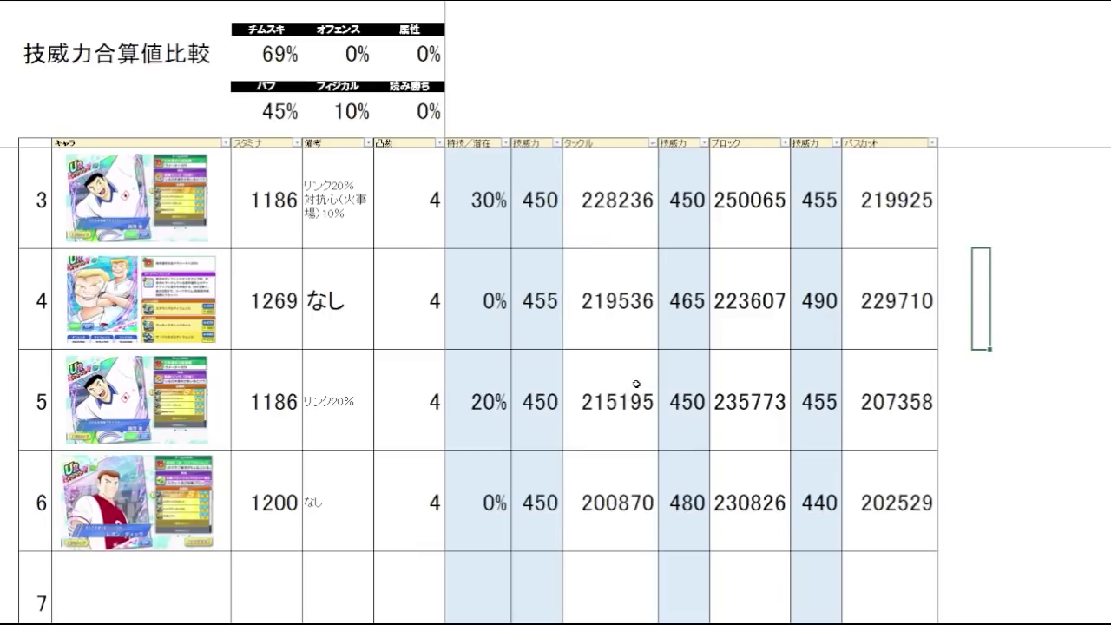
drag(621, 428, 282, 438)
click(622, 367)
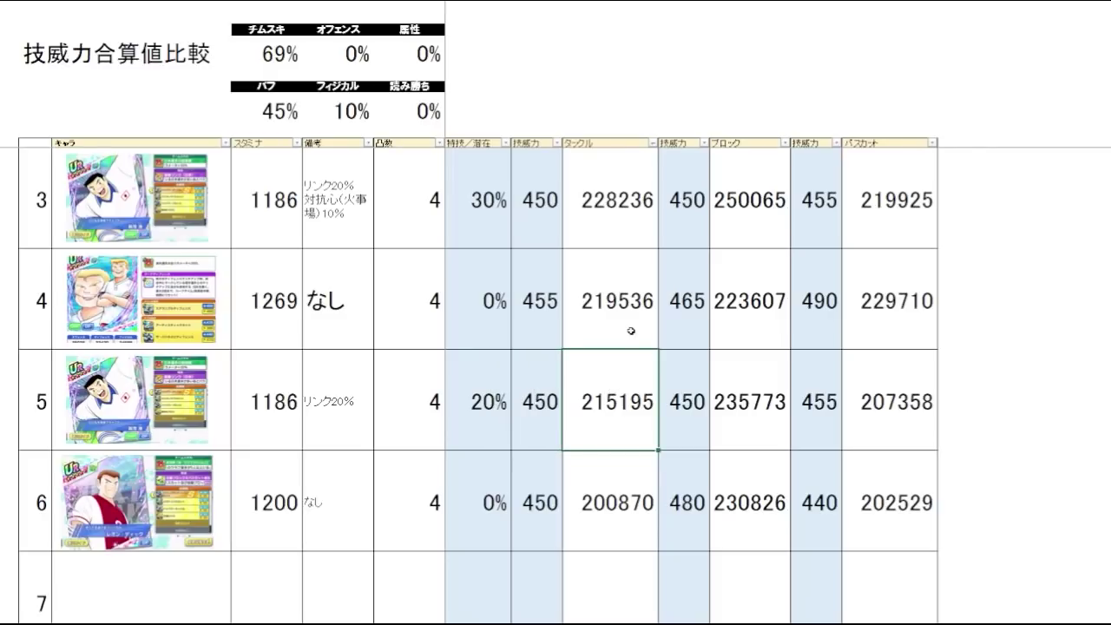
drag(631, 330, 617, 418)
drag(645, 303, 638, 406)
click(1019, 322)
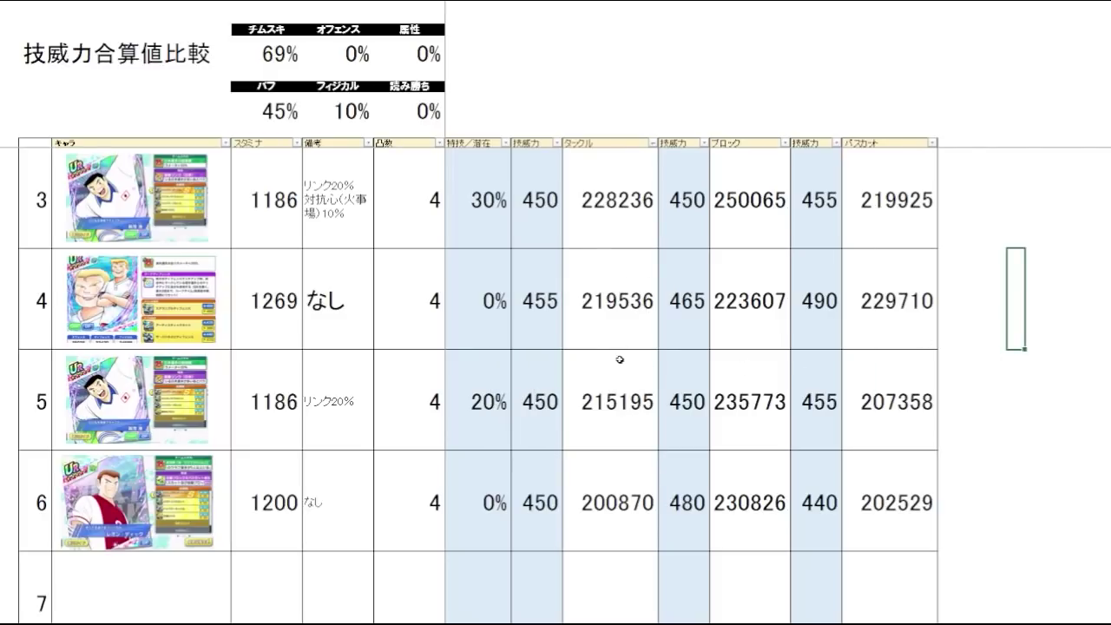
- Sort the comparison table by ブロック in descending order
scroll(650, 391, up, 1)
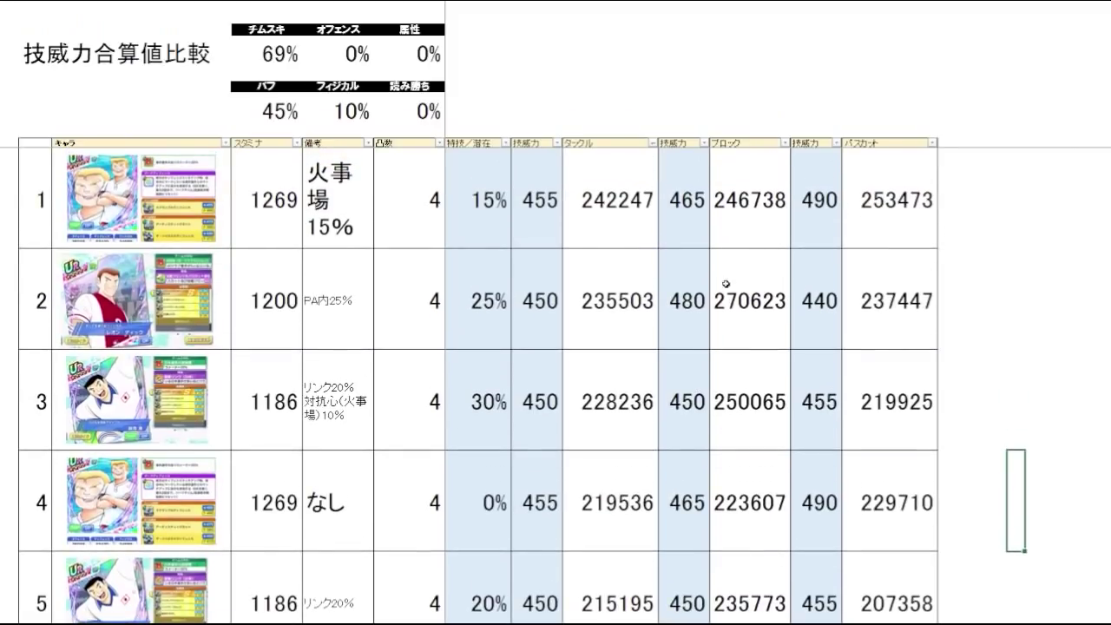
key(ctrl+z)
click(1014, 218)
click(1047, 327)
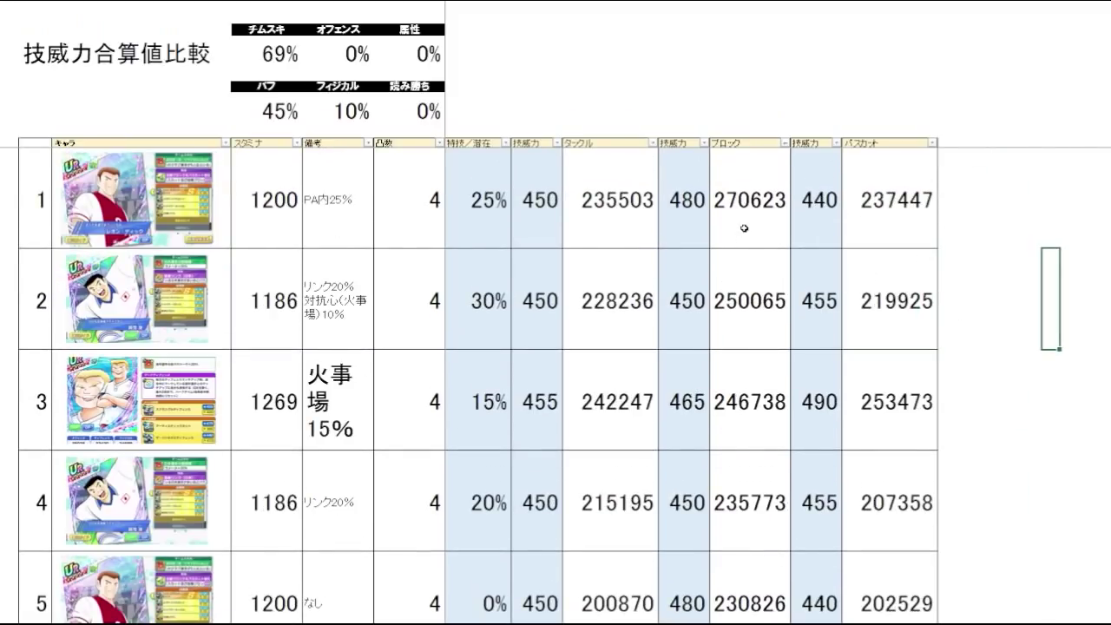
- Check the top card's PA内25% condition and compare the ブロック values of the top three cards
drag(744, 228, 473, 227)
click(314, 227)
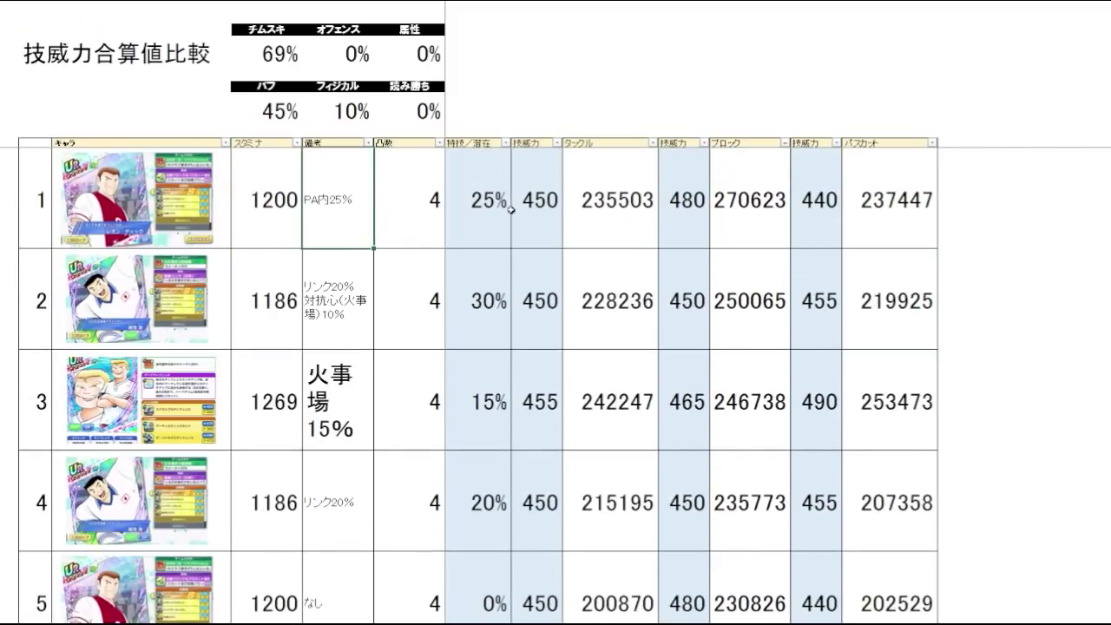
click(725, 210)
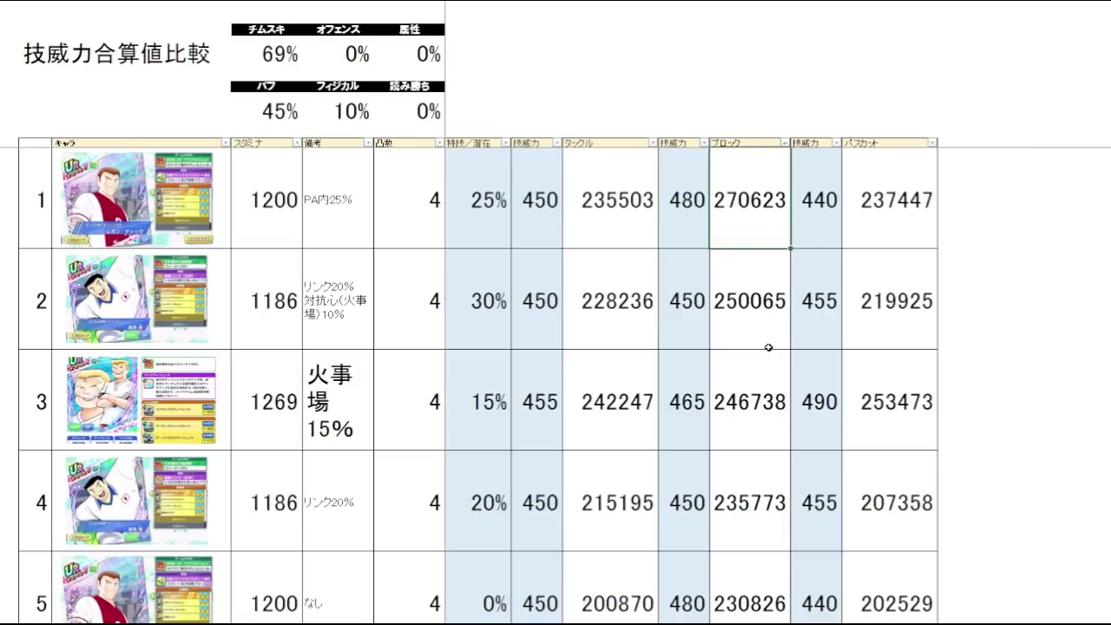
click(768, 321)
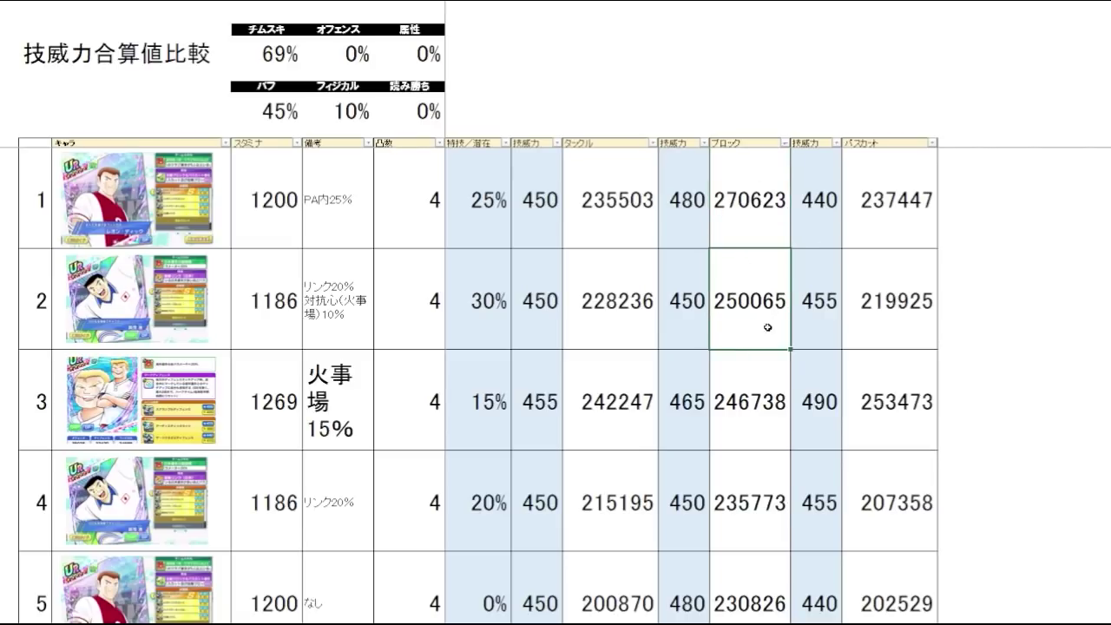
click(775, 394)
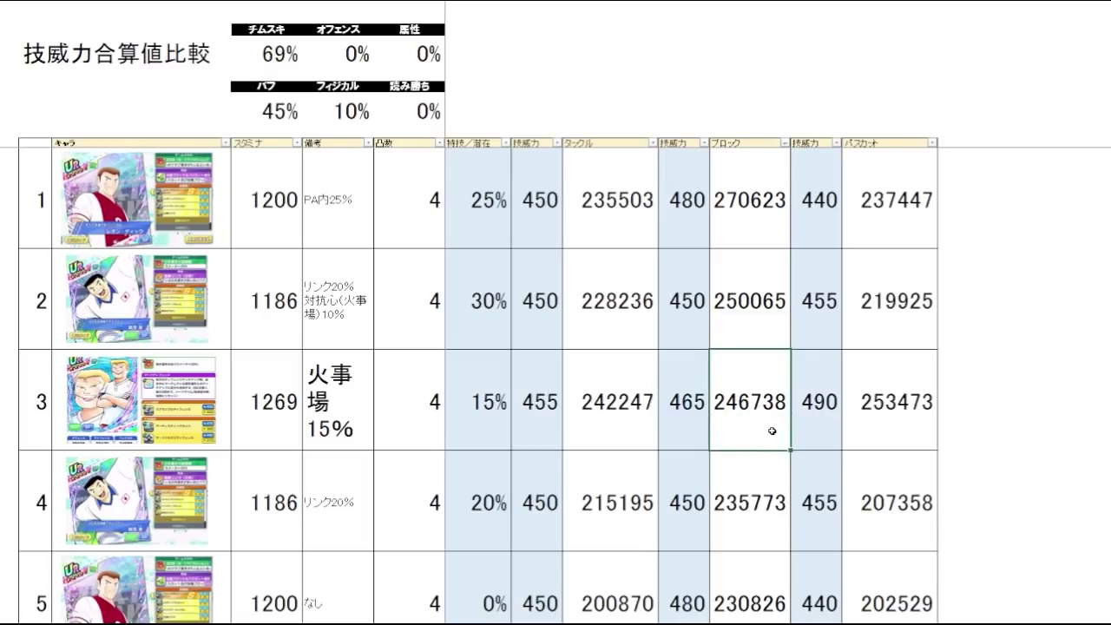
- Compare the ブロック values of the second-ranked リンク20%・対抗心 card and the third-ranked 火事場15% card
drag(751, 304, 752, 376)
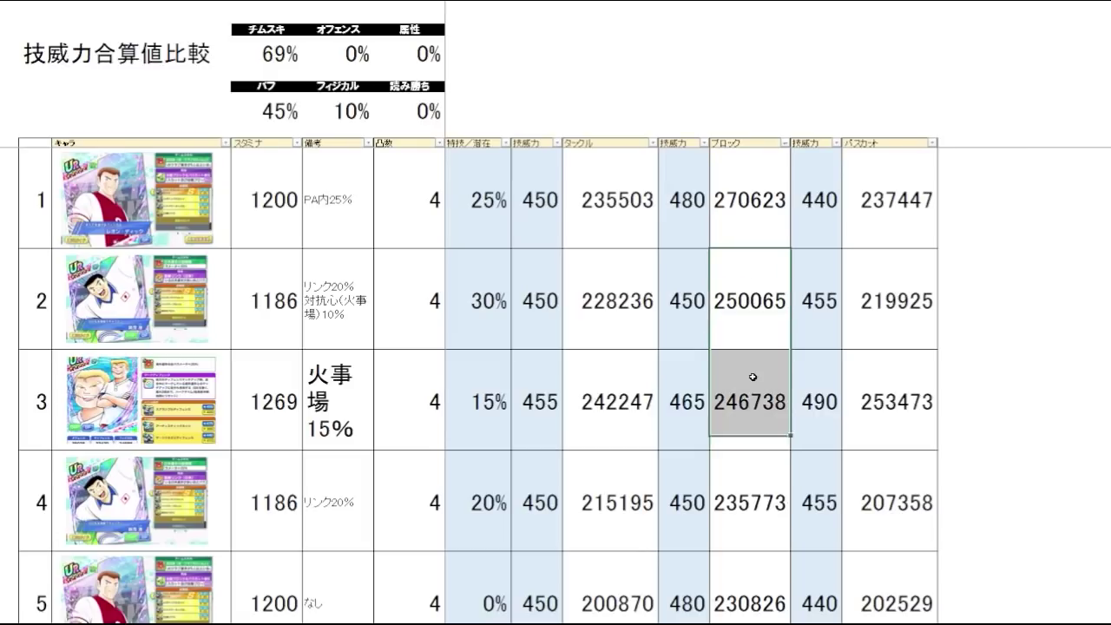
click(1032, 323)
click(744, 405)
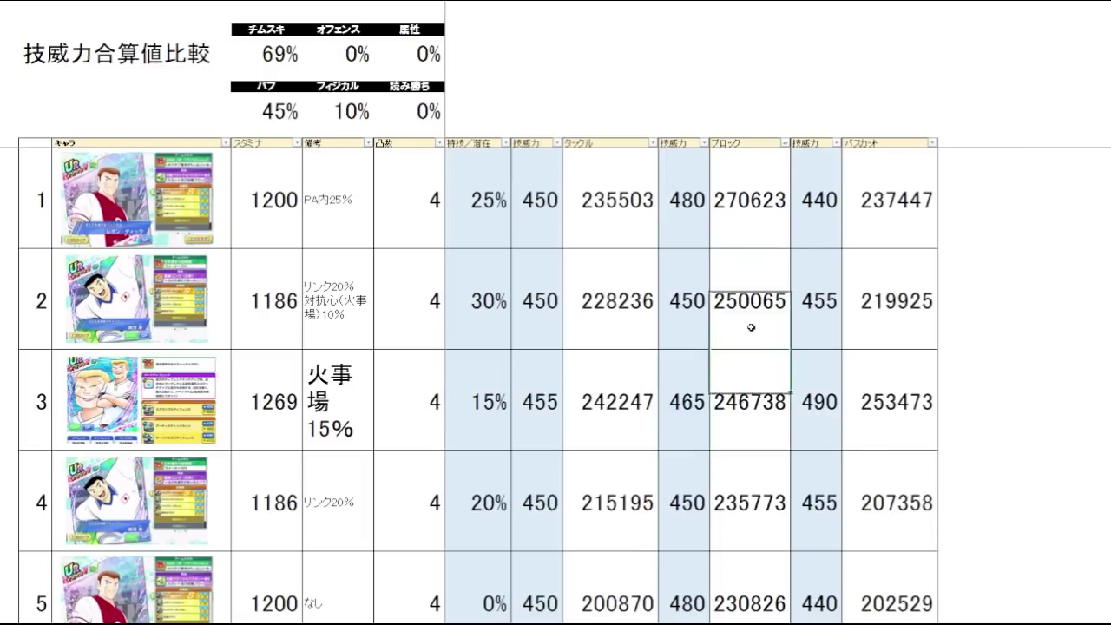
click(760, 330)
click(757, 392)
click(759, 322)
click(759, 352)
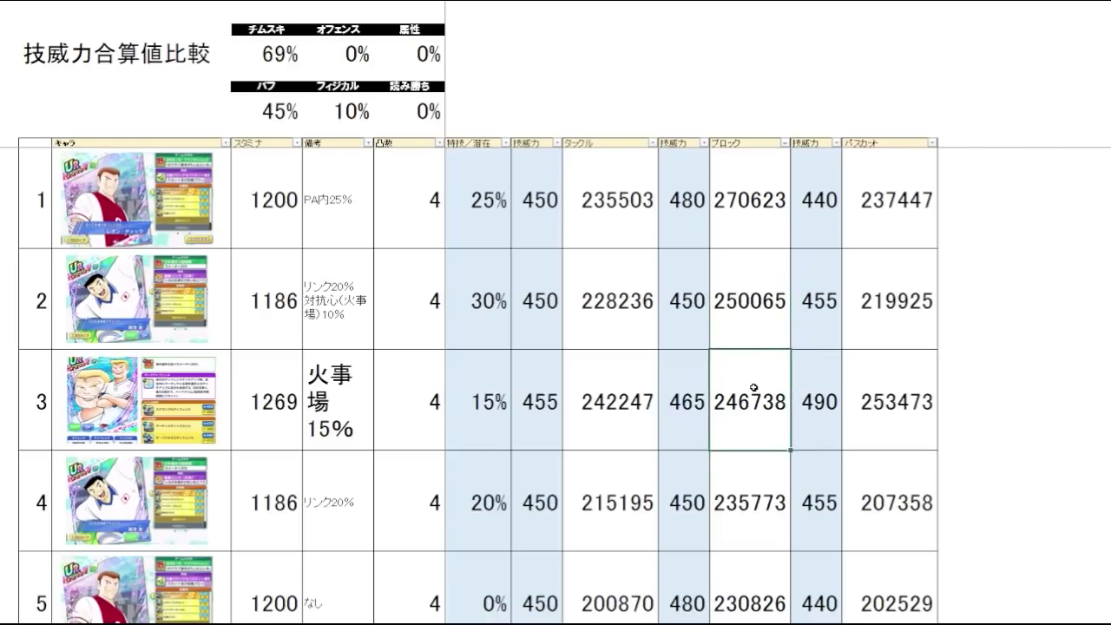
click(763, 333)
click(781, 399)
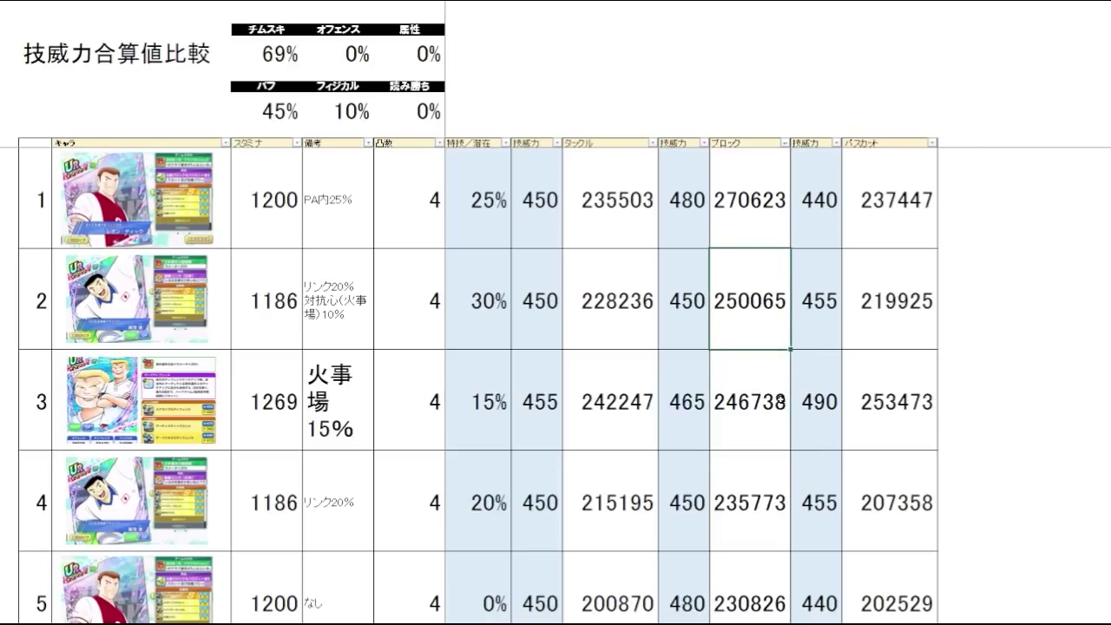
click(776, 323)
drag(772, 373, 772, 335)
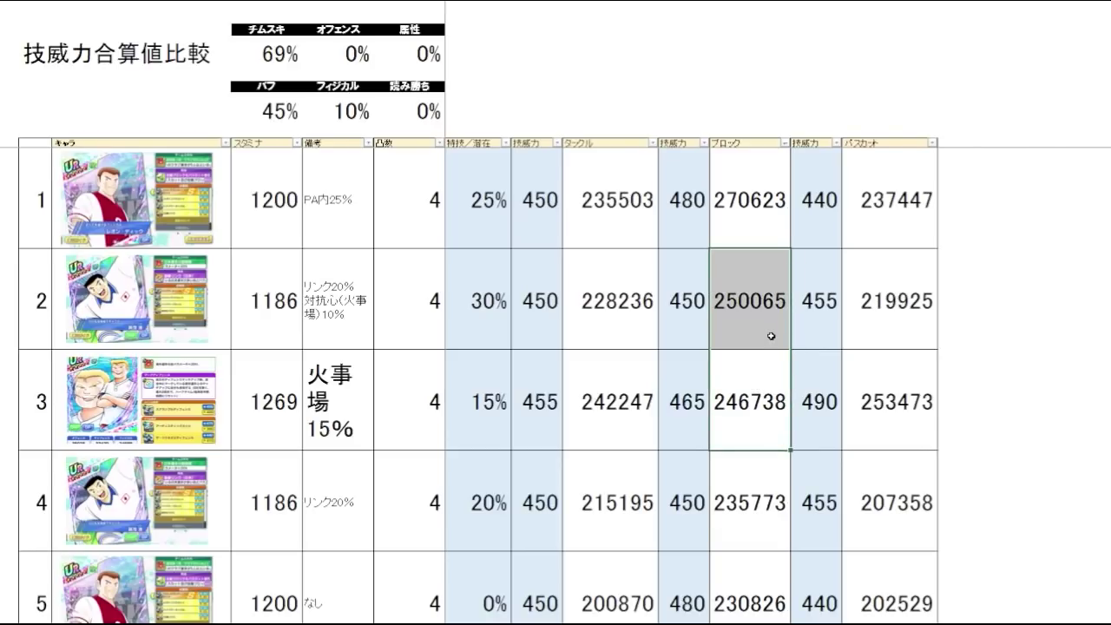
click(777, 334)
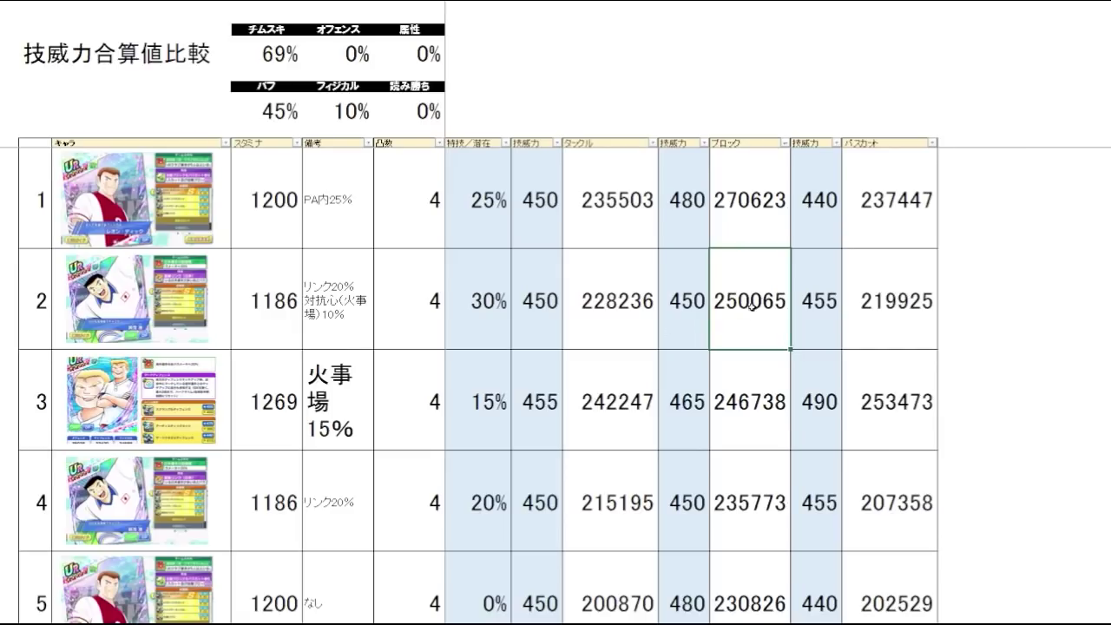
click(1009, 299)
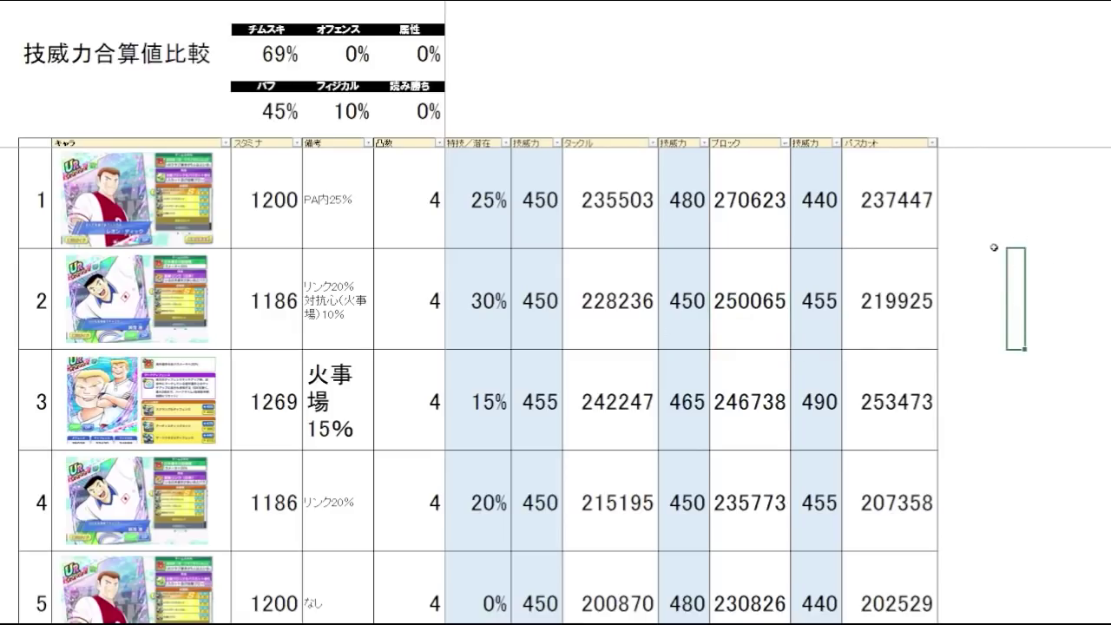
click(763, 342)
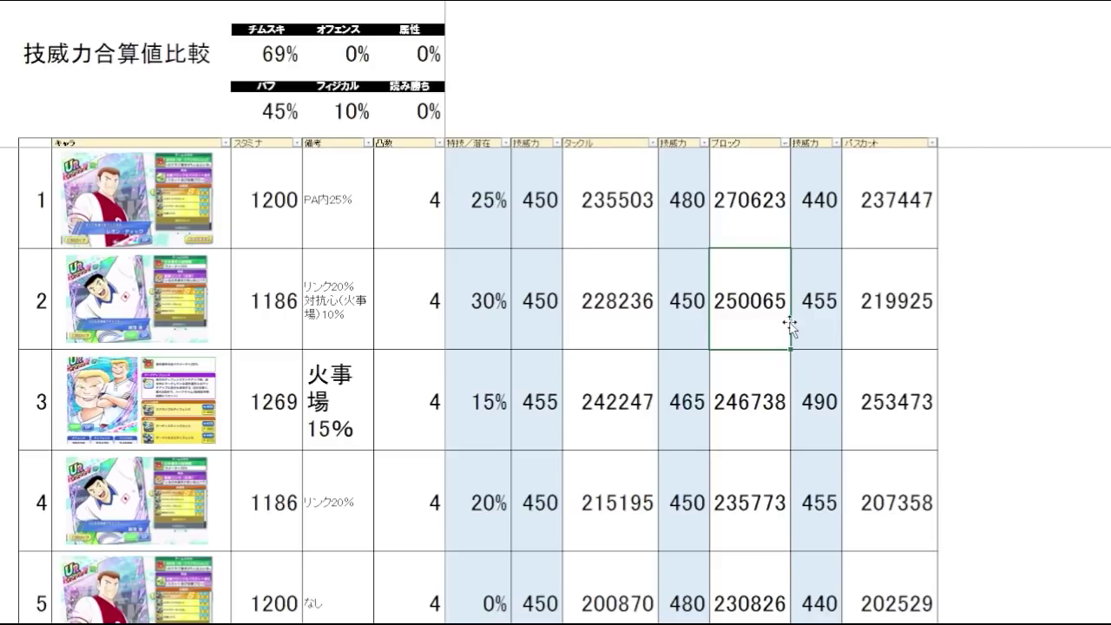
click(983, 289)
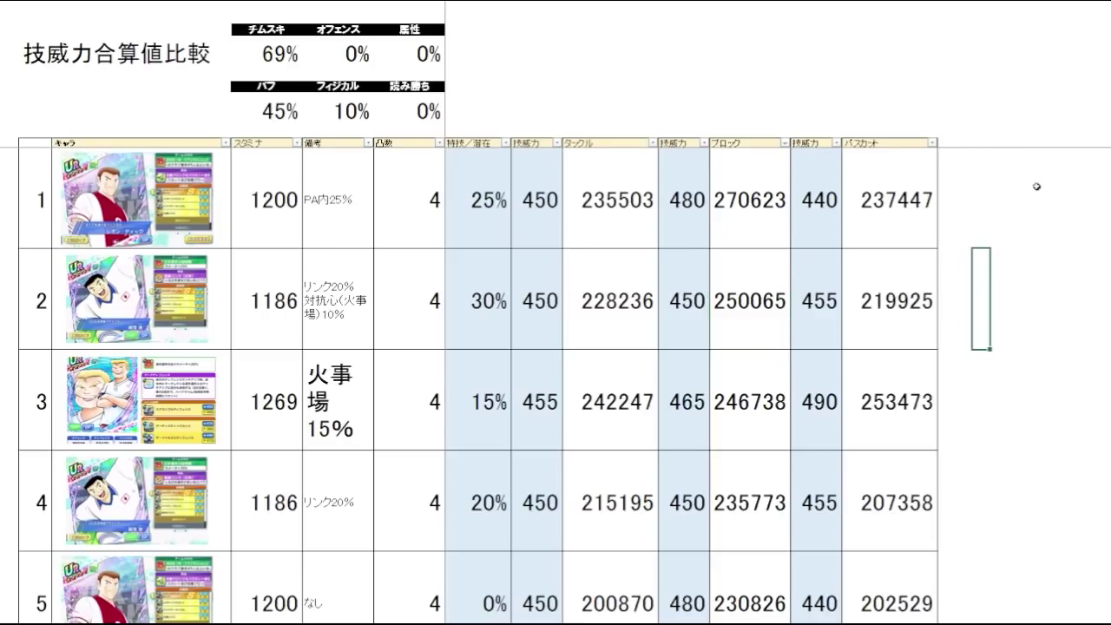
- Examine the ブロック values of the cards ranked fourth to sixth against the higher-ranked cards
drag(894, 504, 607, 515)
click(605, 512)
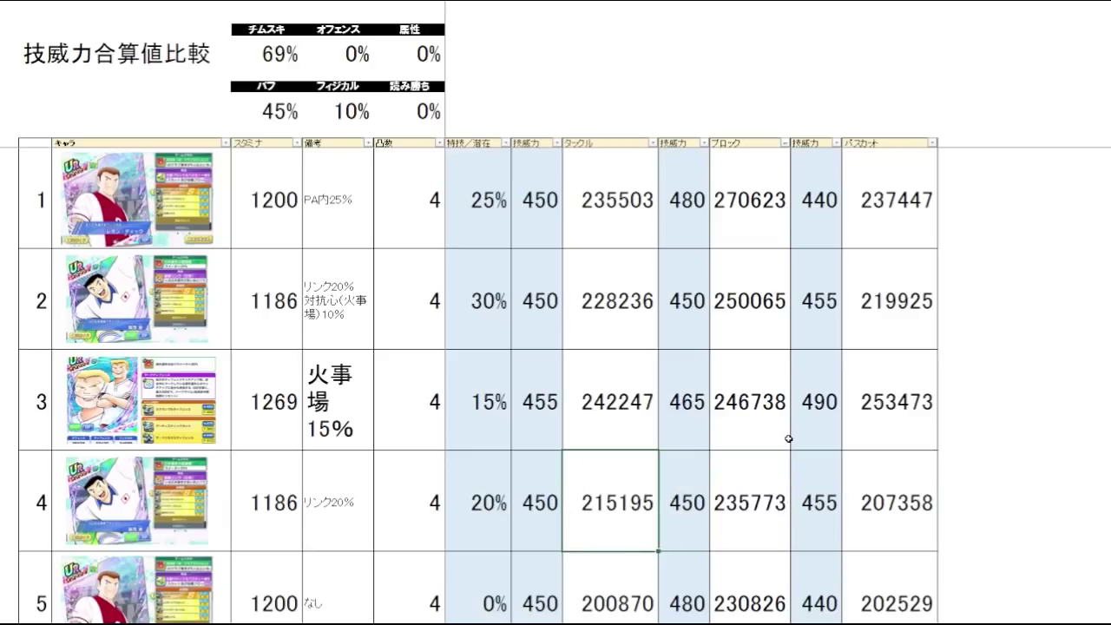
click(768, 498)
scroll(763, 460, down, 1)
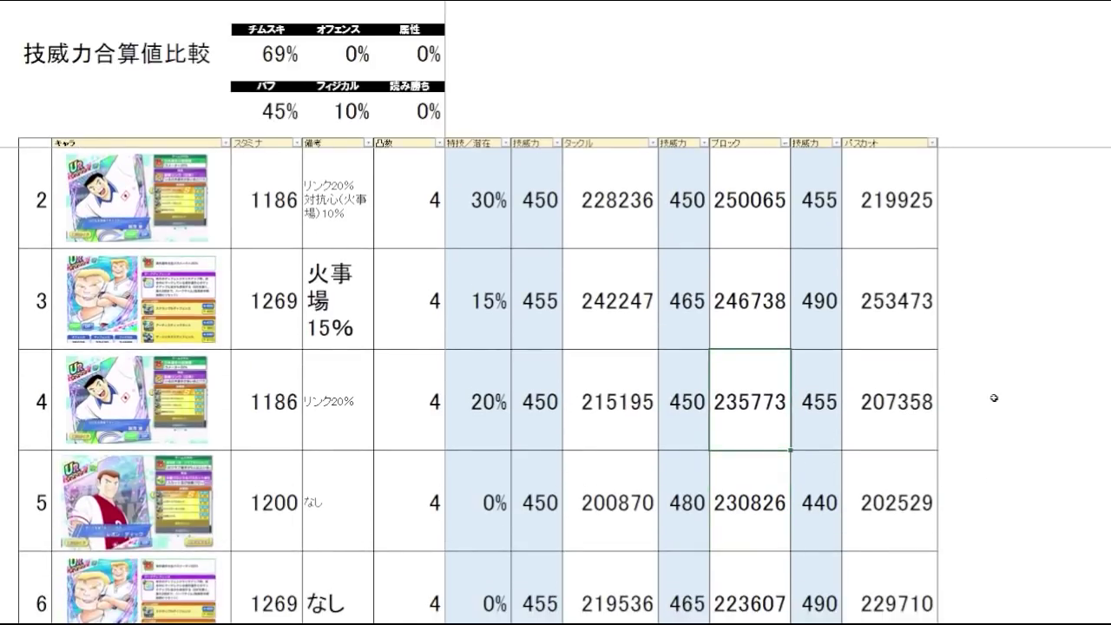
key(Down)
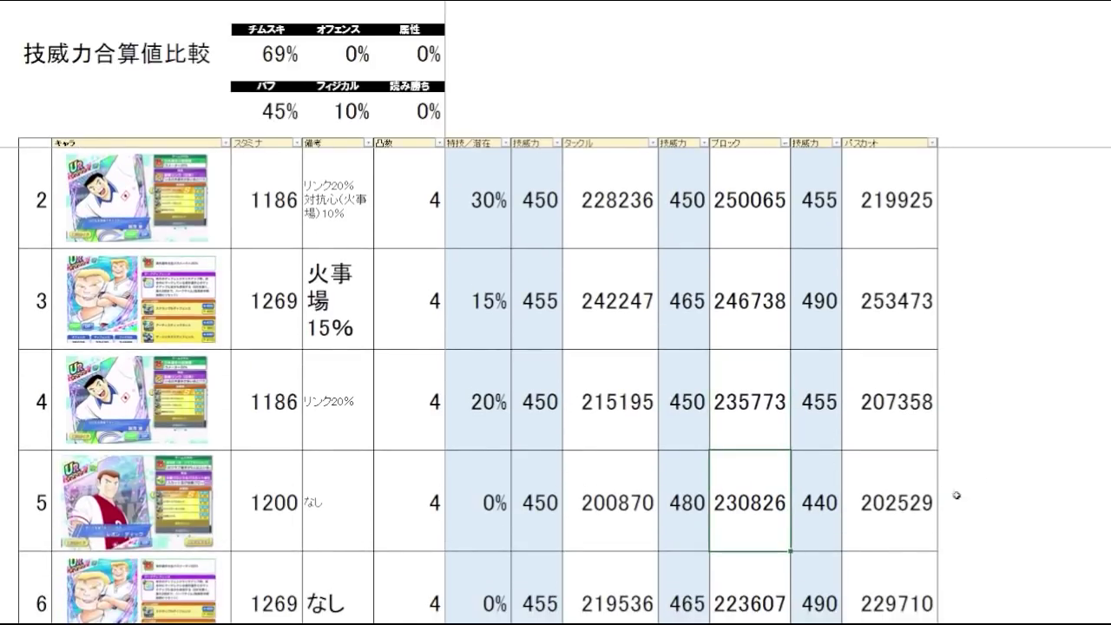
scroll(1025, 453, down, 1)
click(768, 516)
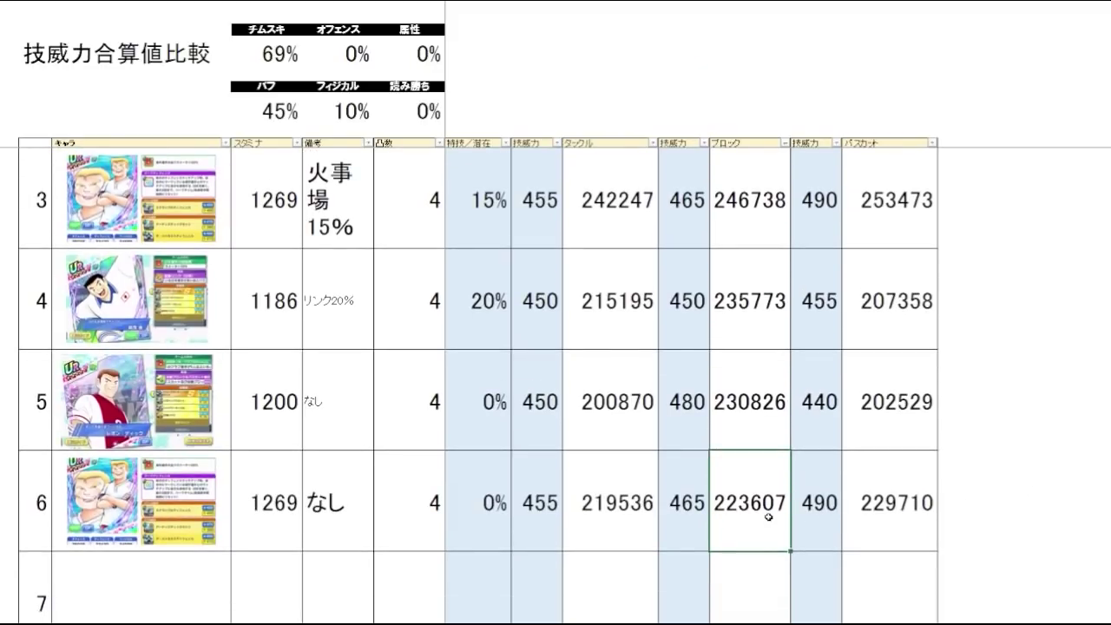
key(Up)
key(Up)
key(Up)
scroll(984, 409, up, 1)
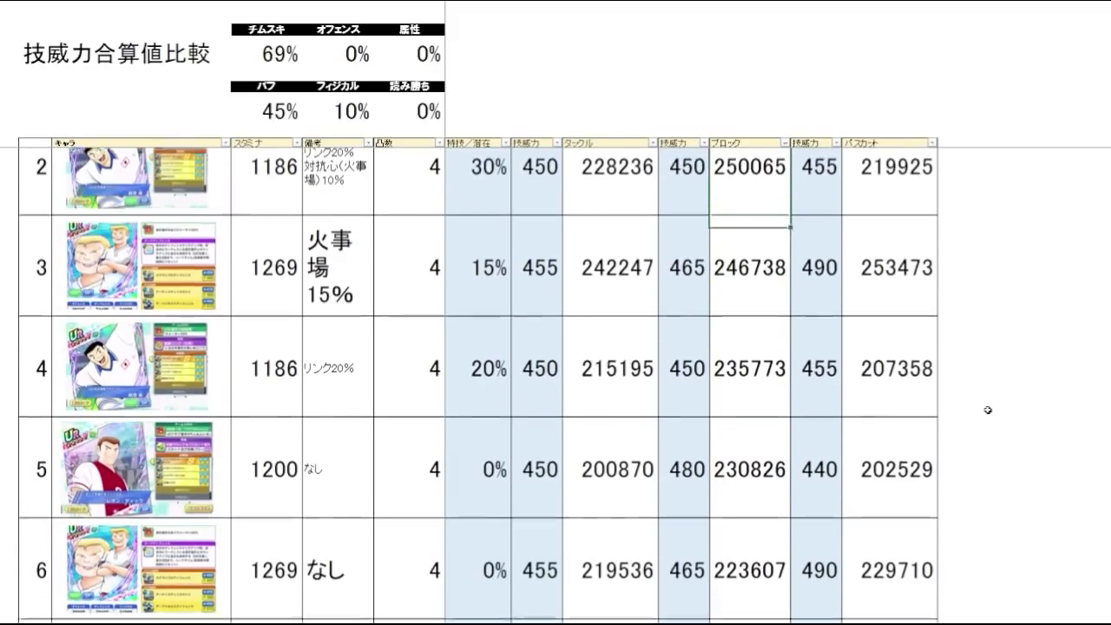
key(Down)
key(Down)
key(Up)
- Sort the comparison table by パスカット in descending order
click(965, 395)
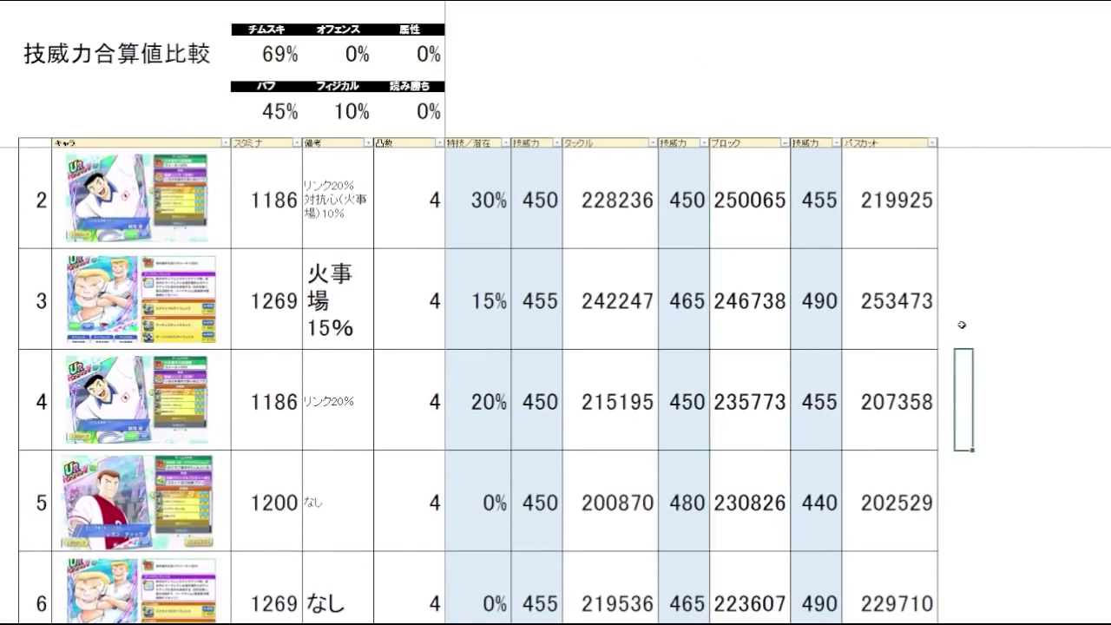
scroll(972, 347, up, 1)
scroll(974, 284, down, 1)
click(906, 302)
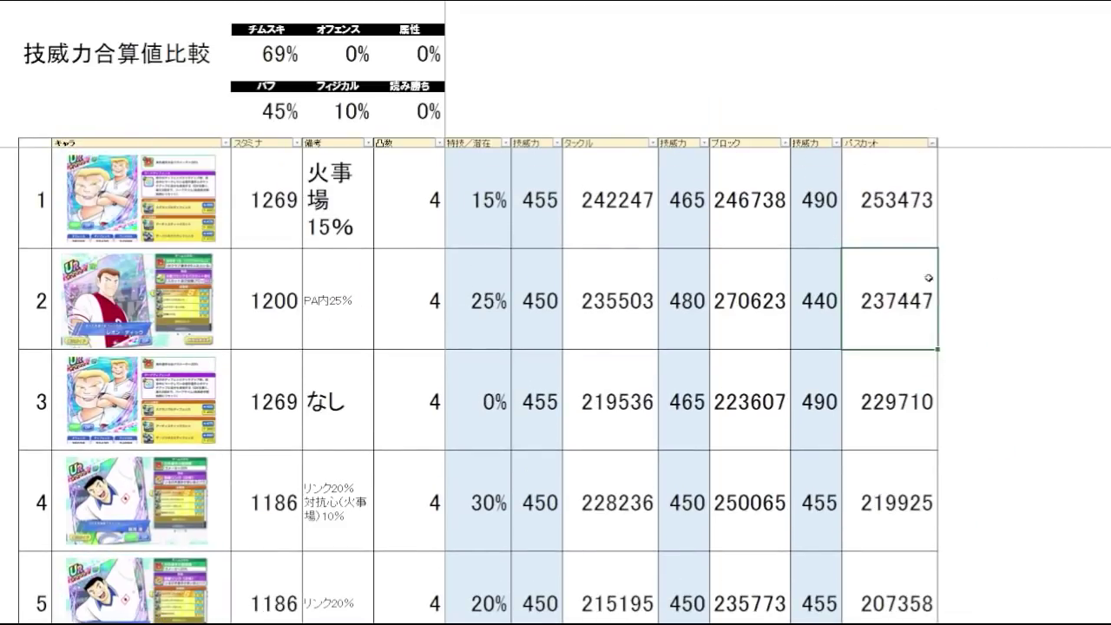
- Compare the パスカット values of the cards ranked first to third
key(Up)
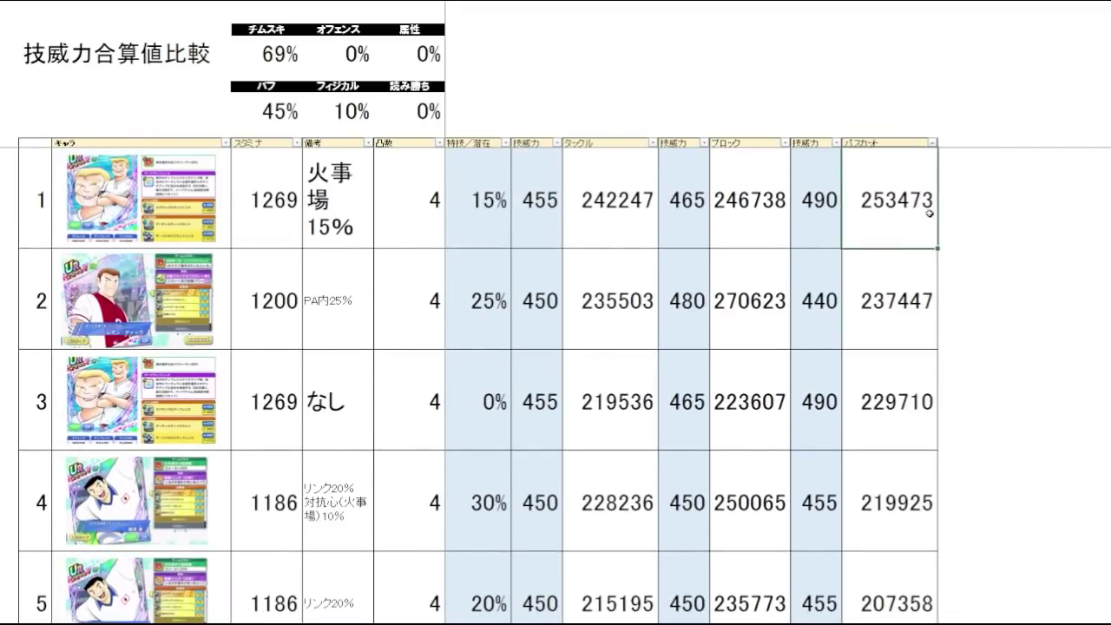
key(Down)
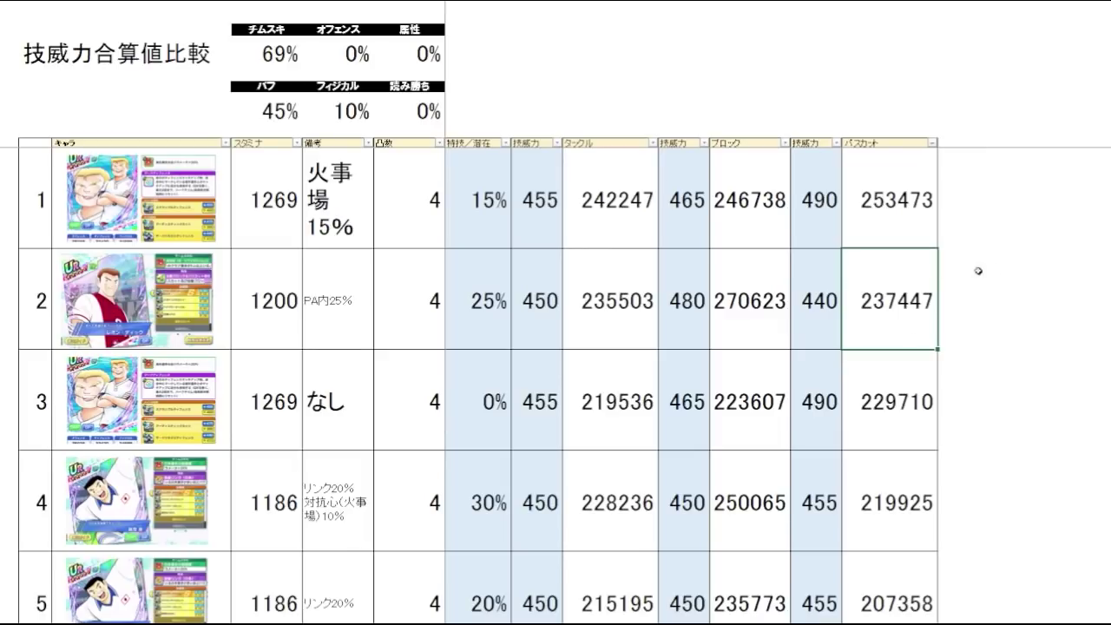
key(Down)
key(Down)
scroll(954, 364, down, 1)
click(911, 306)
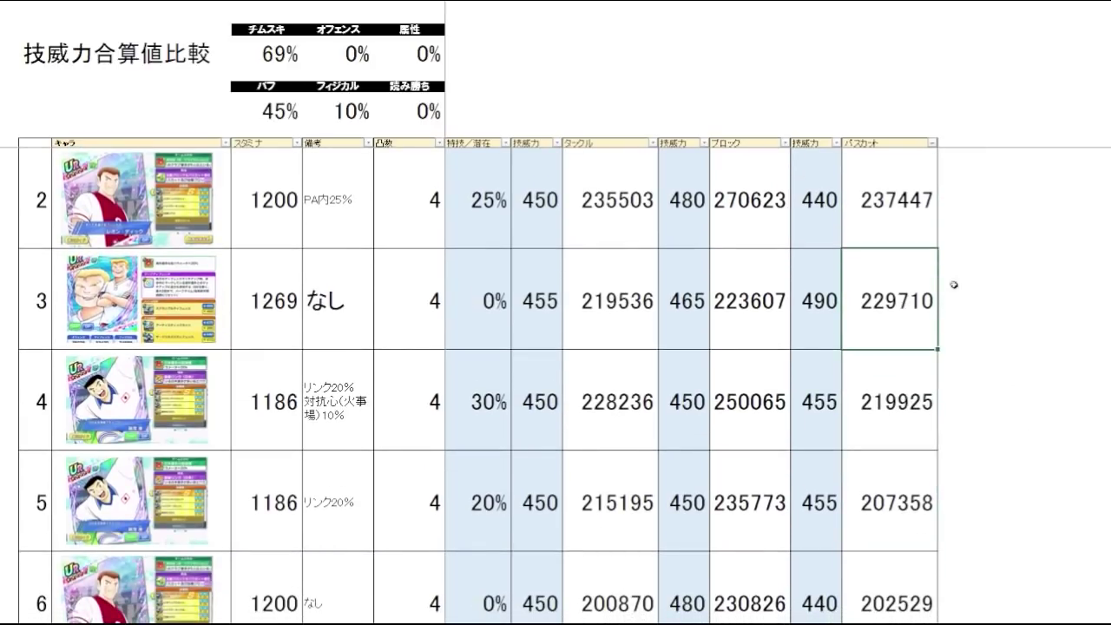
- Examine the パスカット value of the fourth-ranked リンク20%・対抗心 card together with its タックル and ブロック values
key(Down)
key(Down)
key(Up)
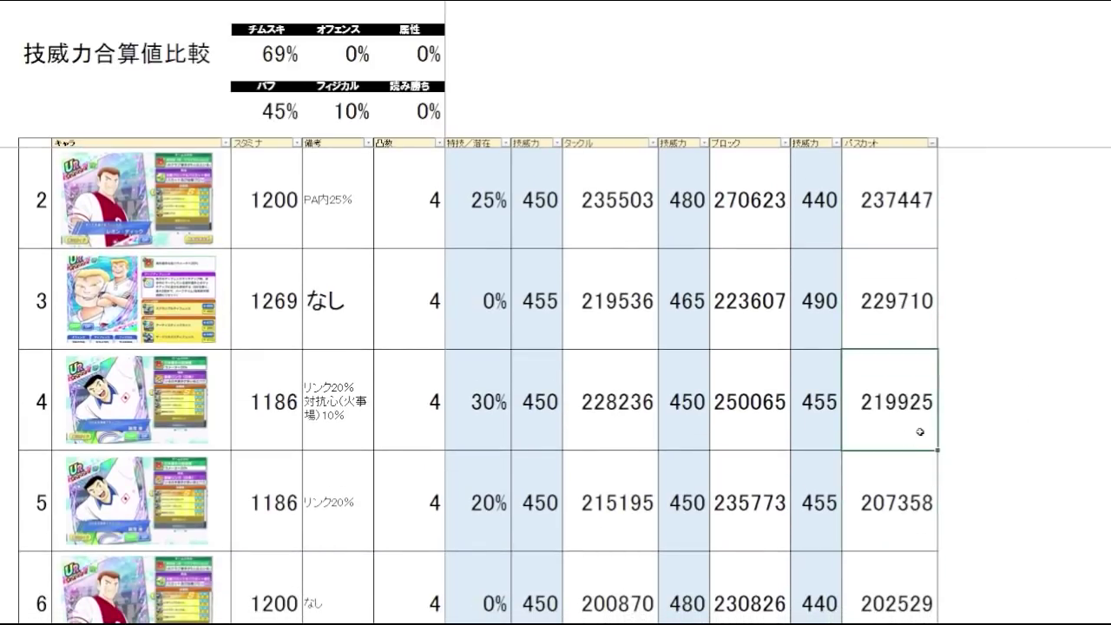
drag(879, 433, 452, 424)
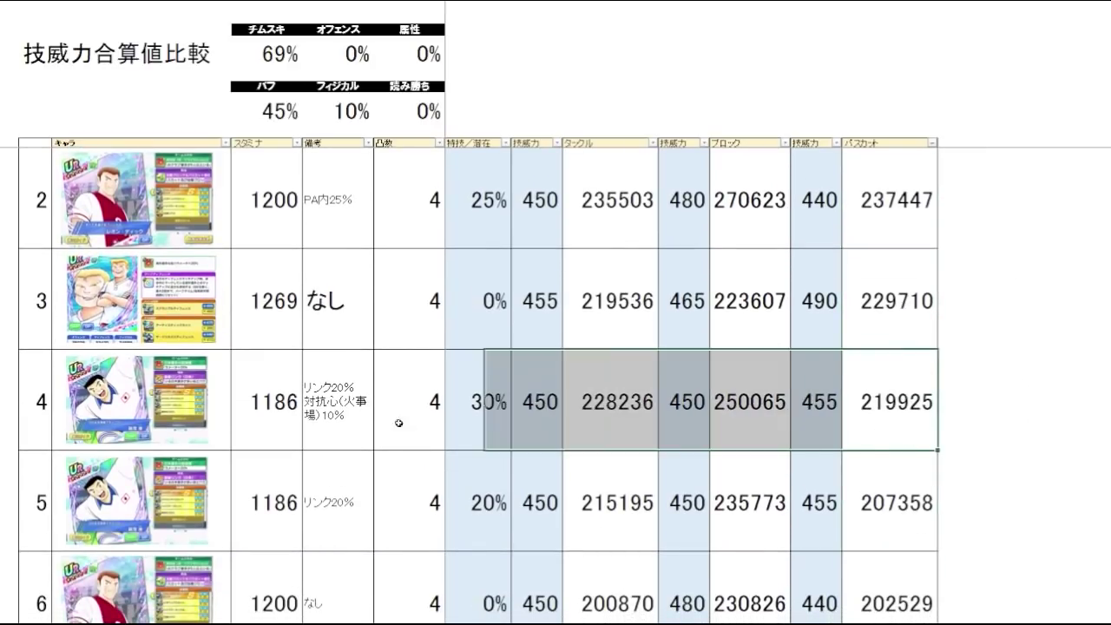
click(909, 409)
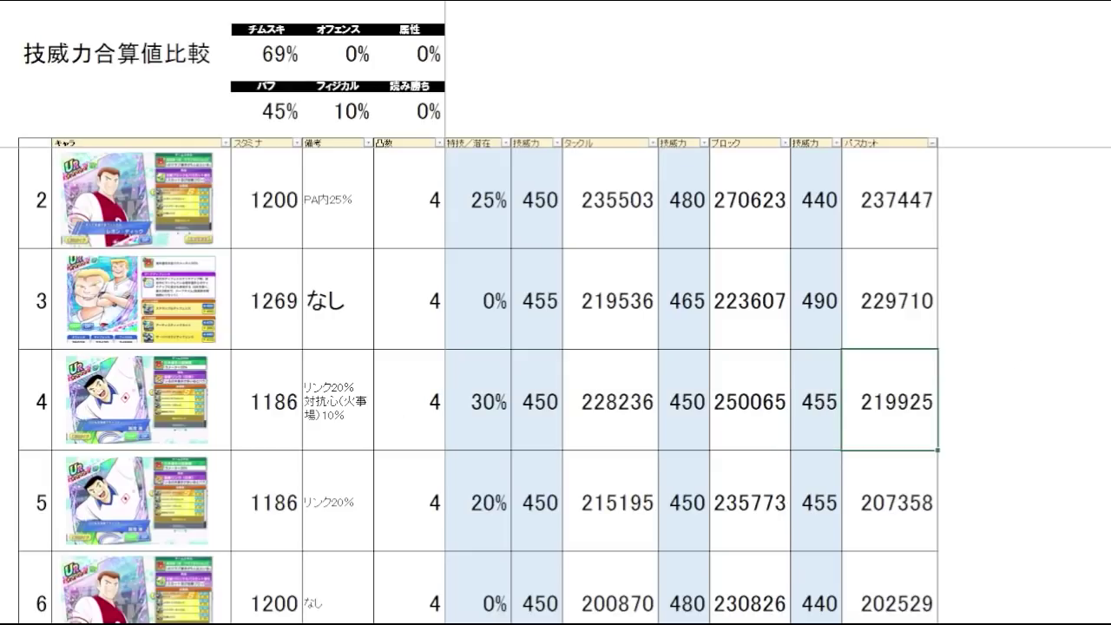
- Check the パスカット values of the cards ranked fifth and sixth
key(Down)
key(Down)
key(Up)
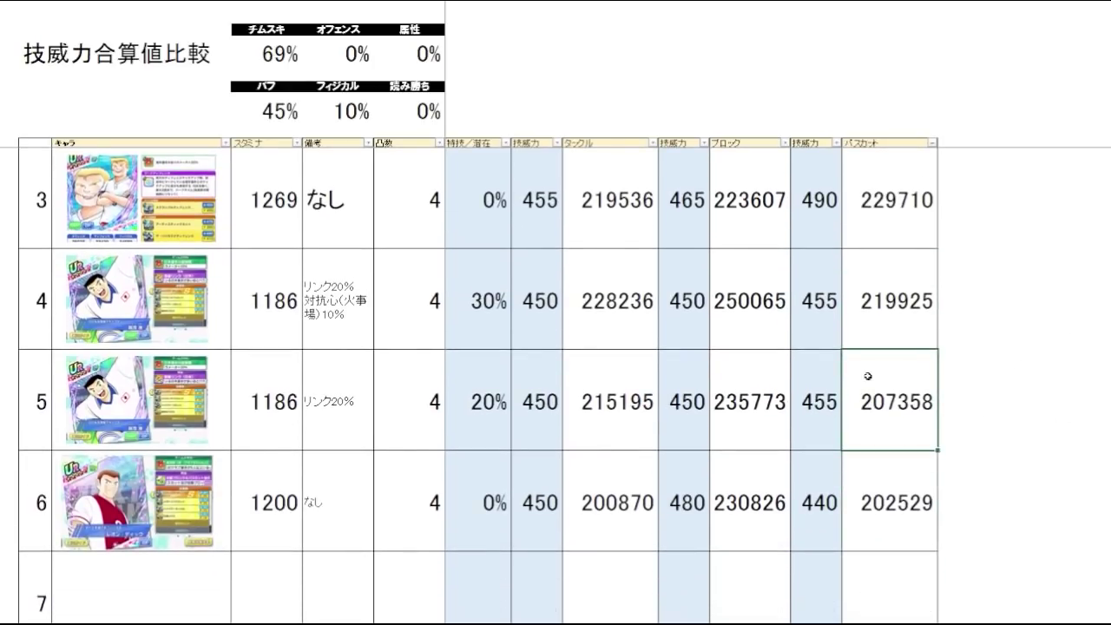
key(Down)
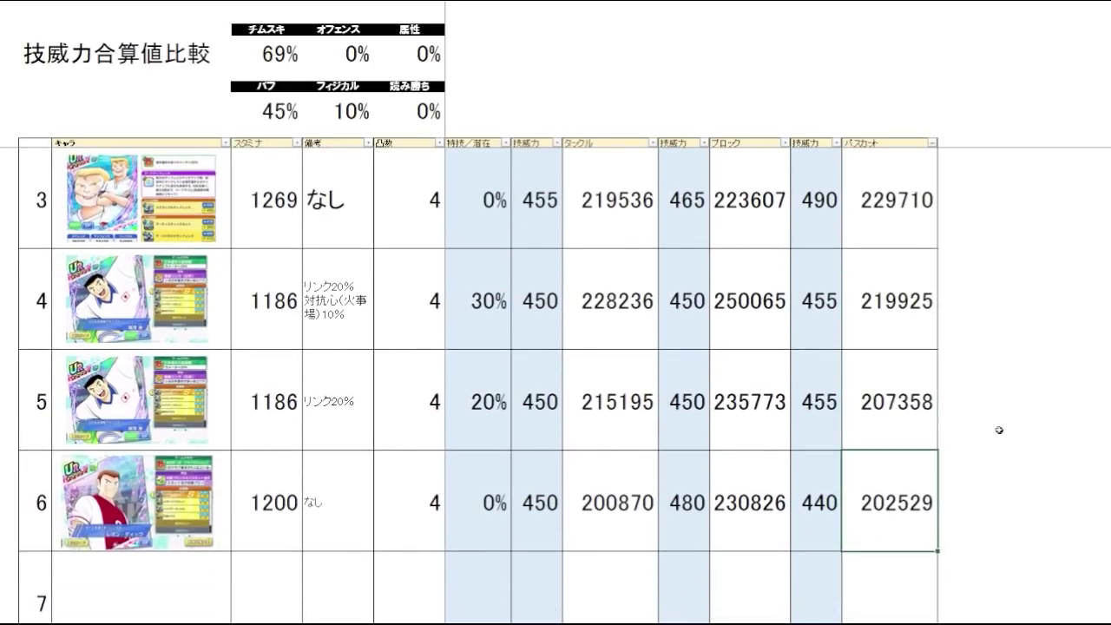
scroll(998, 430, down, 1)
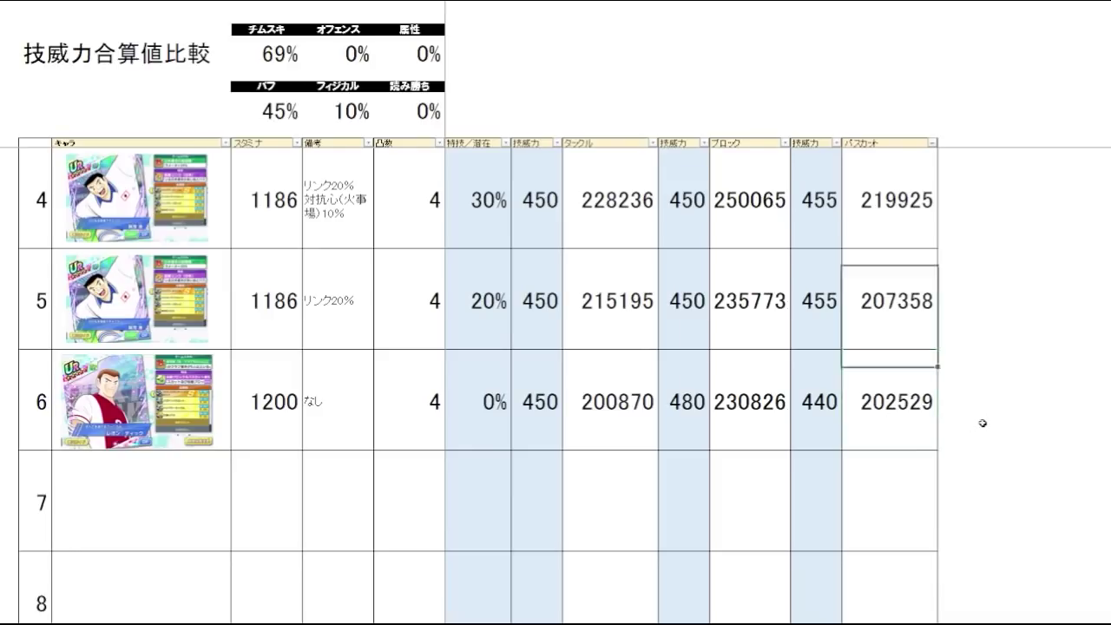
- Compare the タックル, ブロック and パスカット values of the fifth-ranked リンク20% card with those of the sixth-ranked card
key(Up)
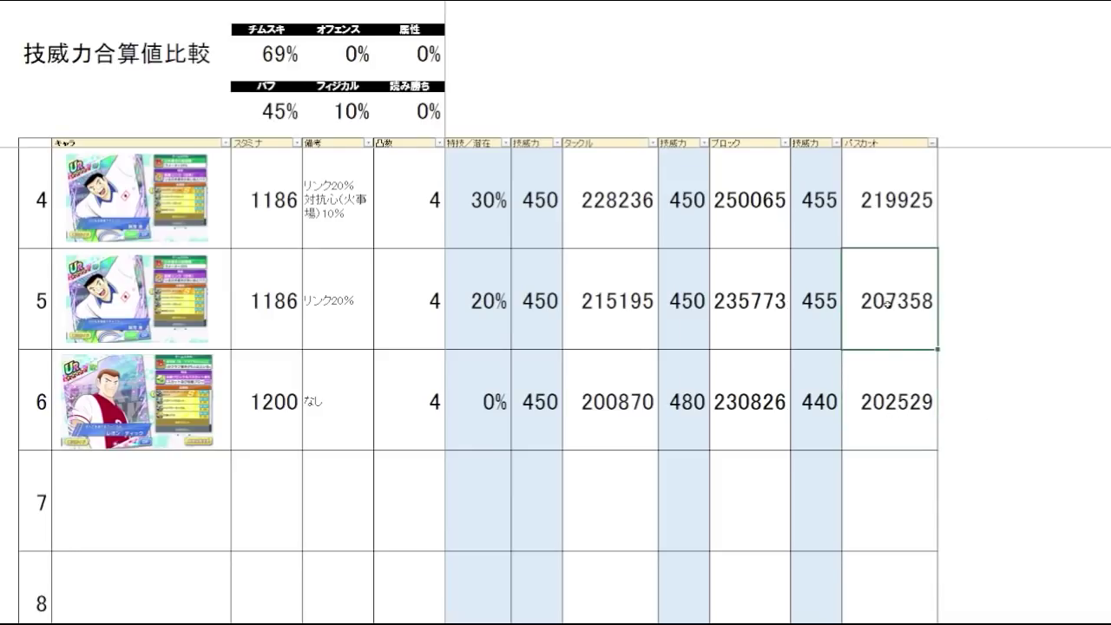
drag(887, 304, 590, 393)
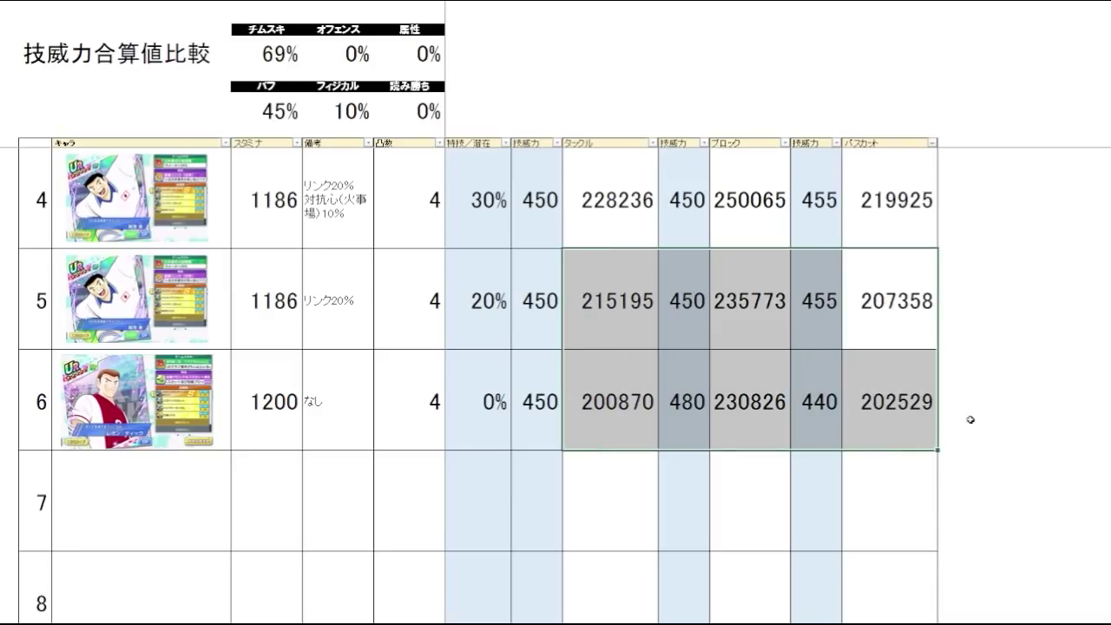
drag(976, 420, 632, 427)
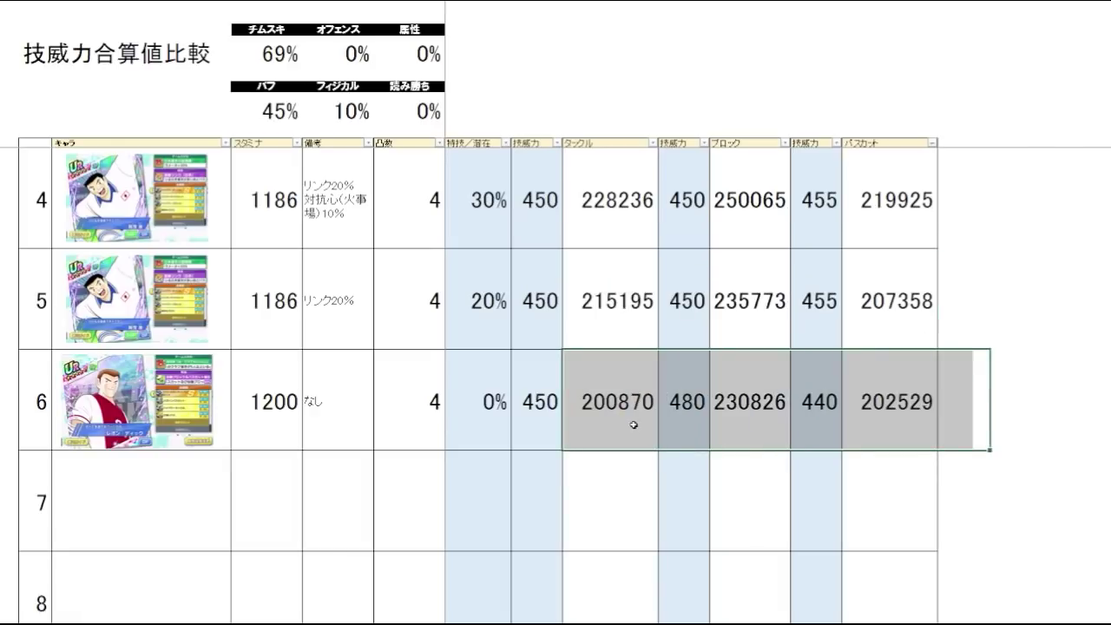
drag(1005, 301, 1045, 349)
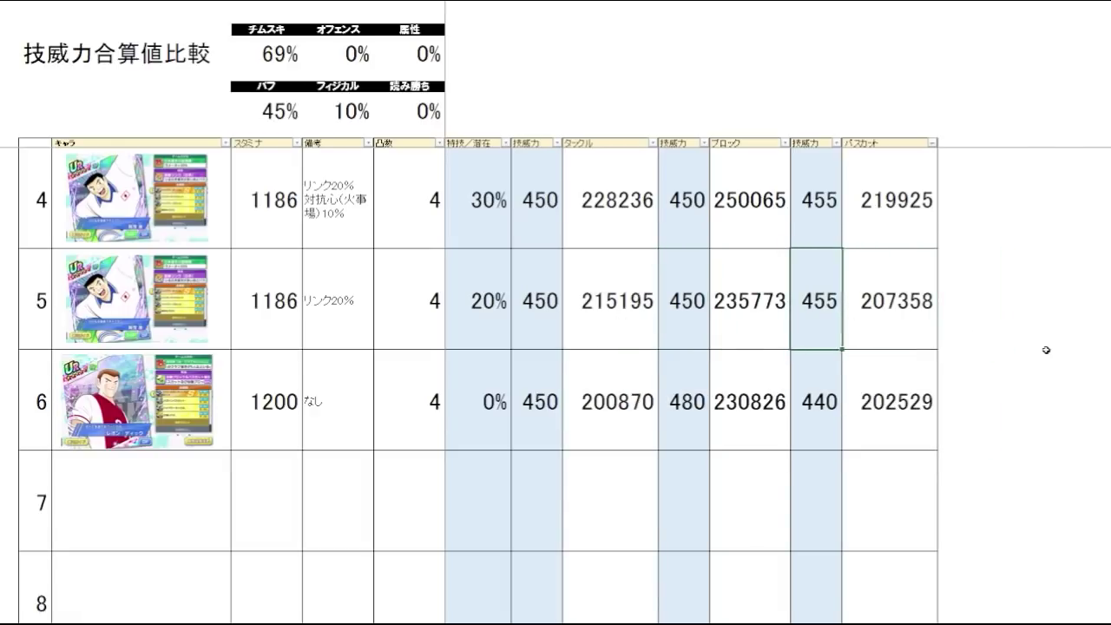
key(Left)
key(Left)
key(Left)
click(1026, 313)
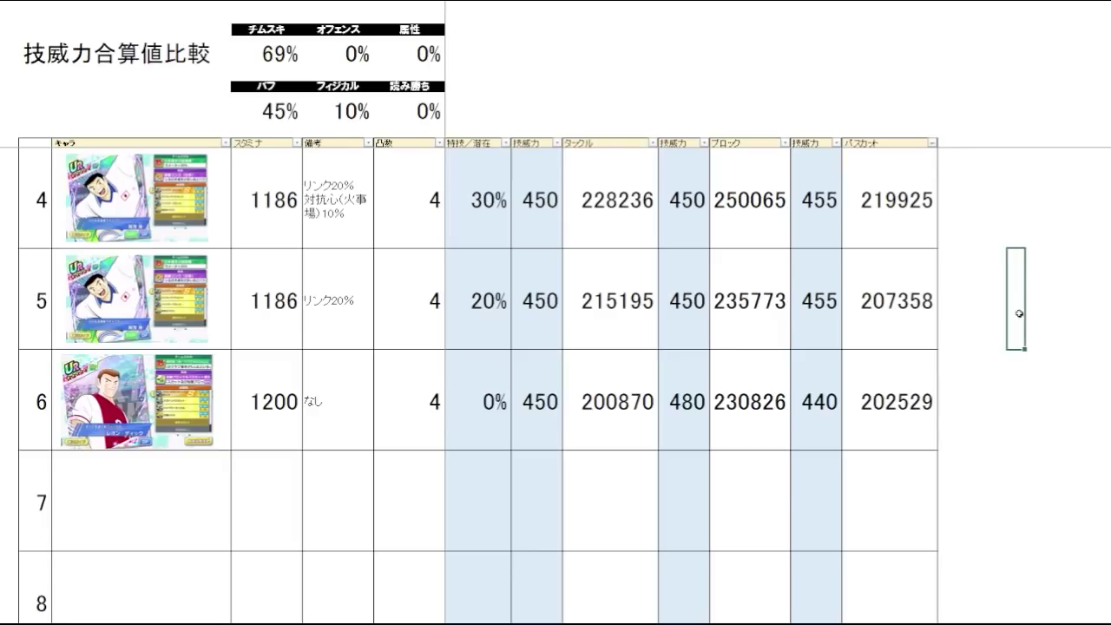
drag(958, 306, 592, 297)
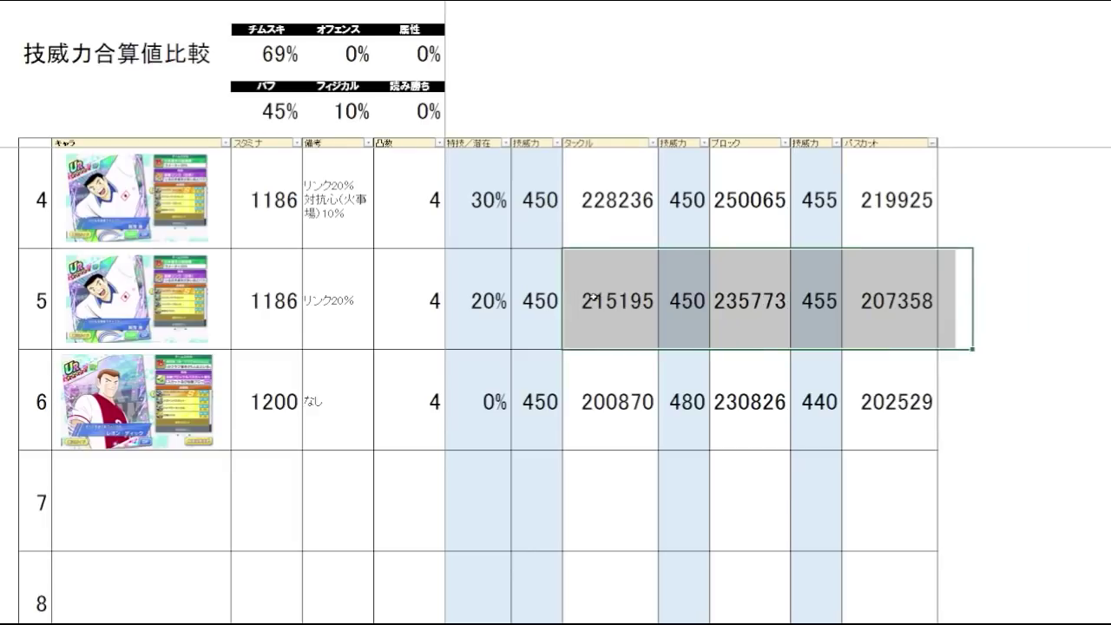
drag(953, 394, 570, 402)
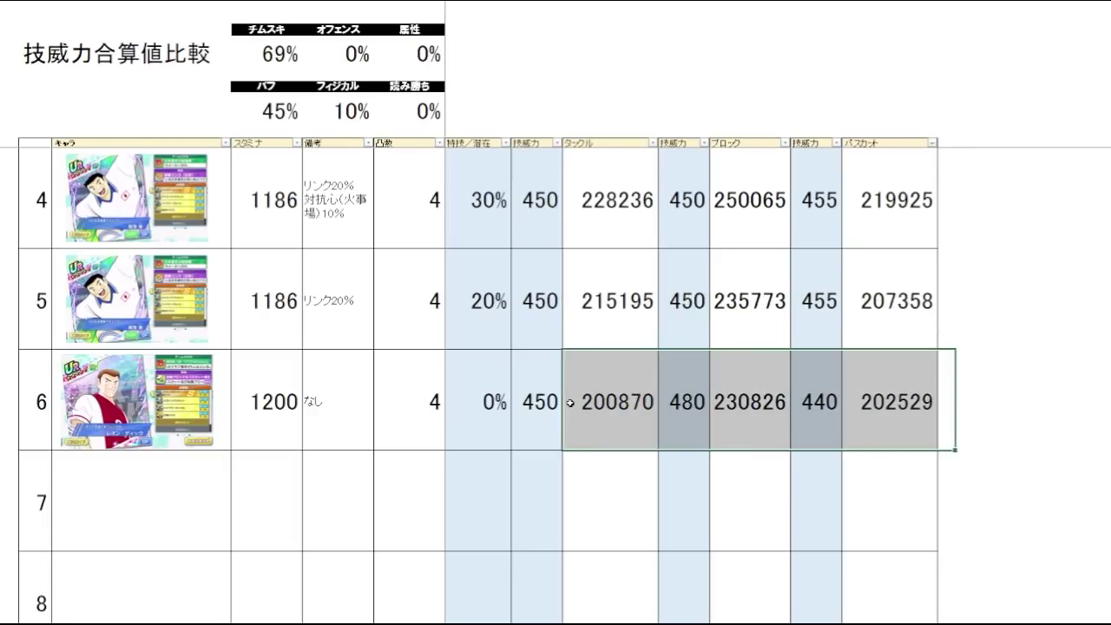
- Examine the sixth-ranked card's タックル, ブロック and パスカット values one by one and as a row
click(627, 418)
click(808, 414)
click(911, 409)
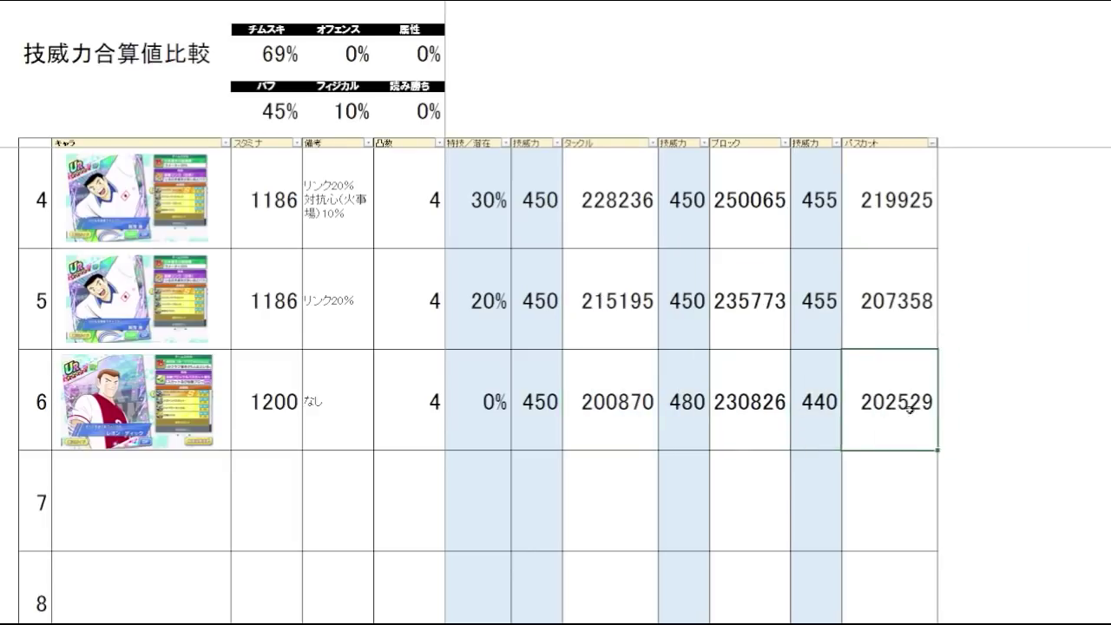
click(1019, 403)
drag(981, 415, 610, 426)
click(610, 427)
click(731, 424)
click(859, 422)
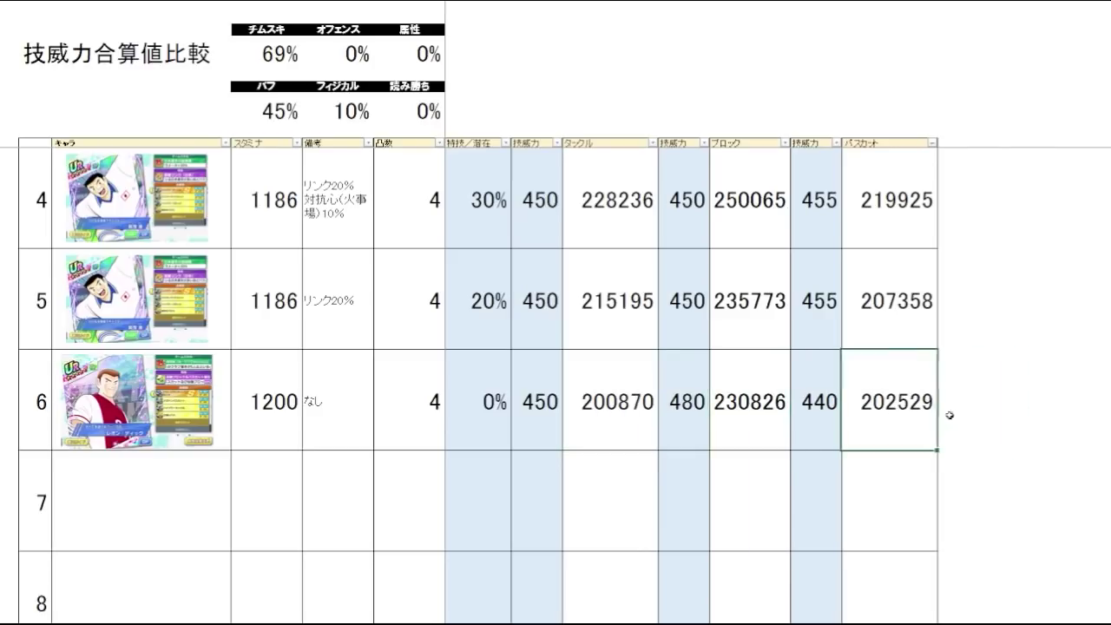
click(994, 411)
drag(1002, 411, 650, 421)
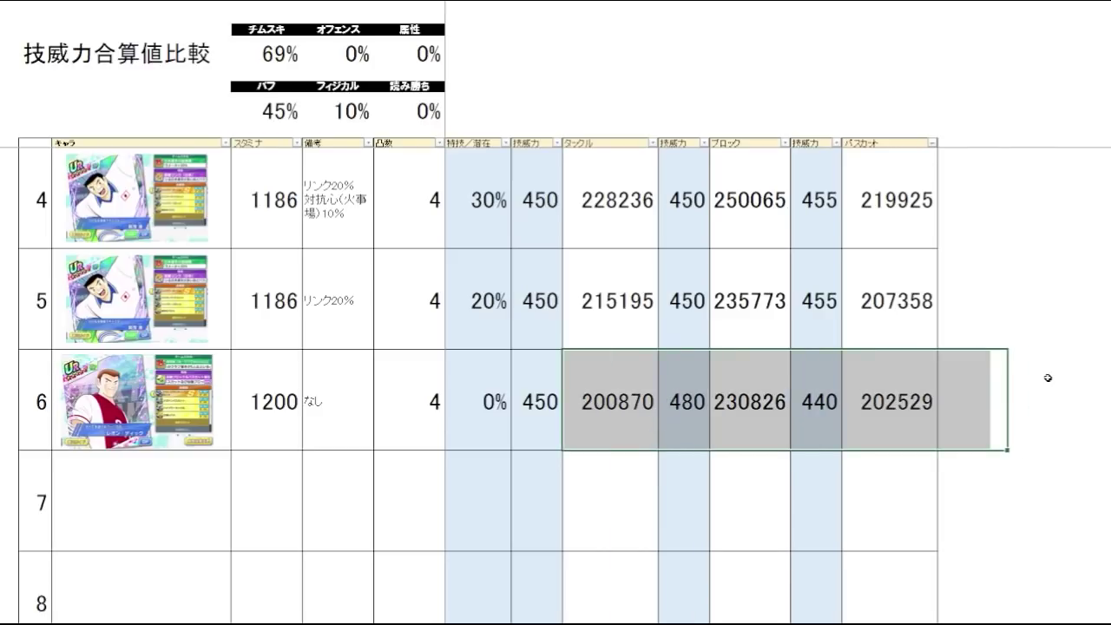
- Review the fifth-ranked リンク20% card's タックル and パスカット values
click(978, 403)
click(989, 323)
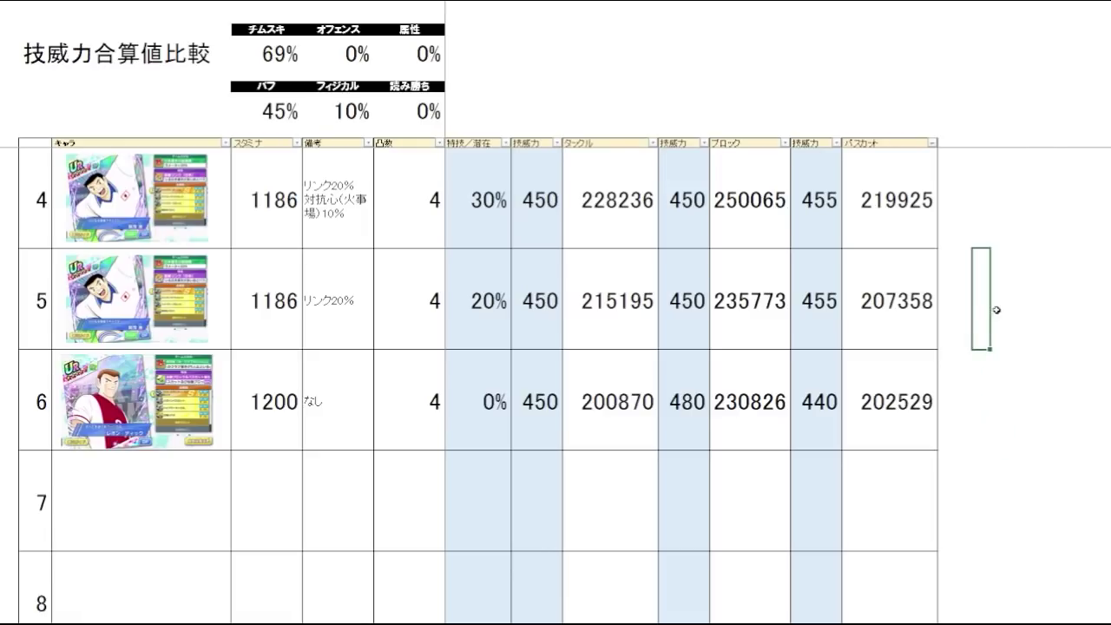
click(630, 340)
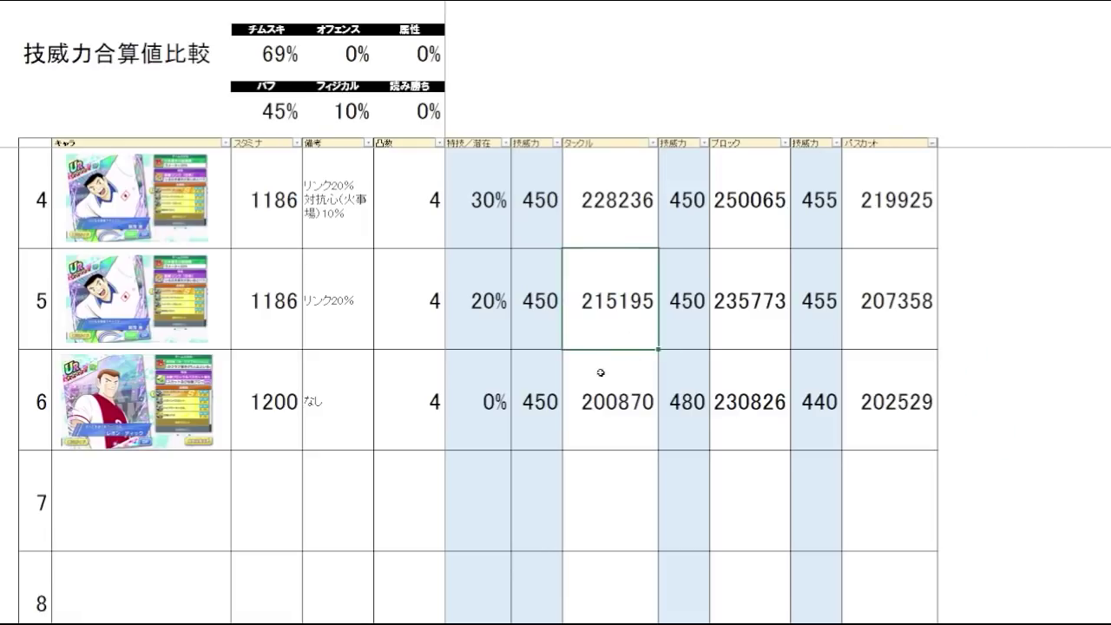
drag(600, 373, 628, 342)
click(913, 318)
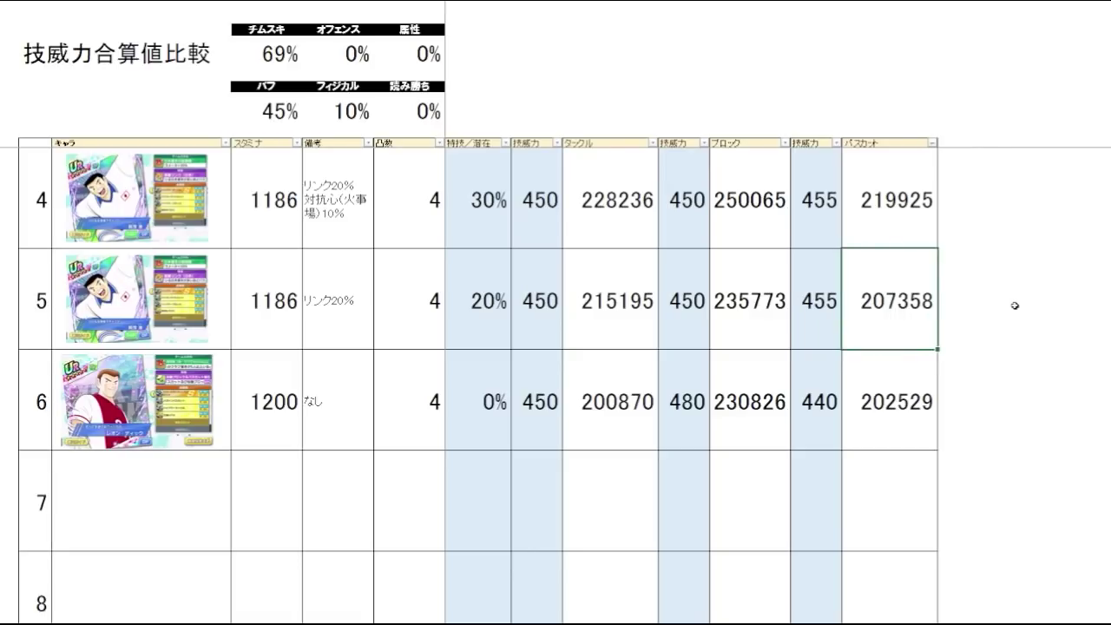
- Set 属性 to 25% and 読み勝ち to 100%, and check the recalculated combined values of the listed cards
click(403, 61)
text(25)
click(517, 48)
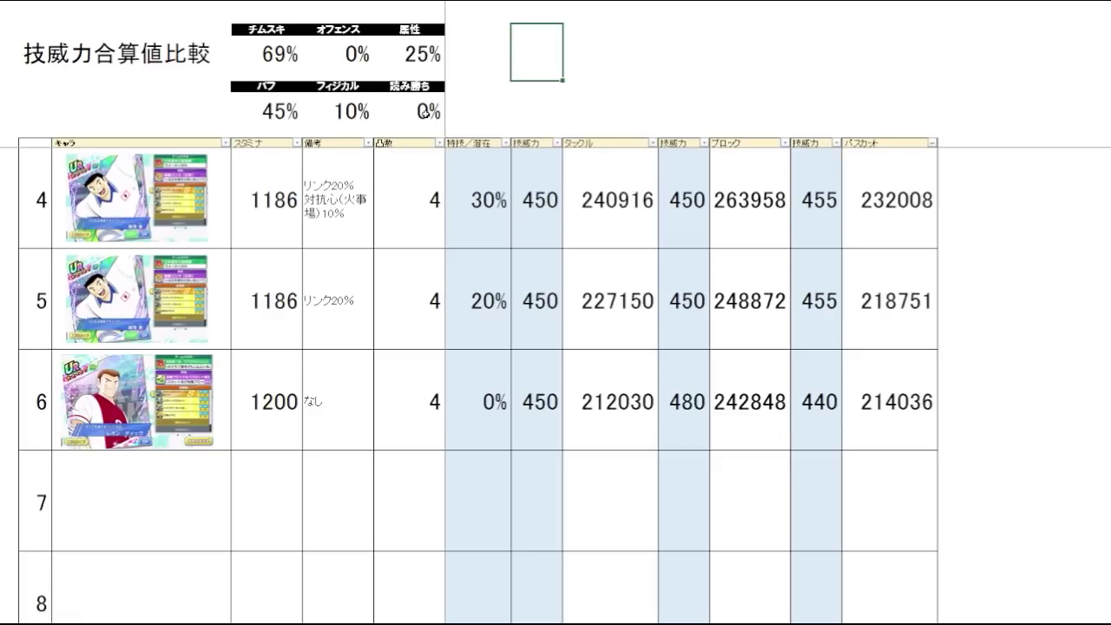
click(407, 111)
text(100)
click(620, 62)
click(992, 303)
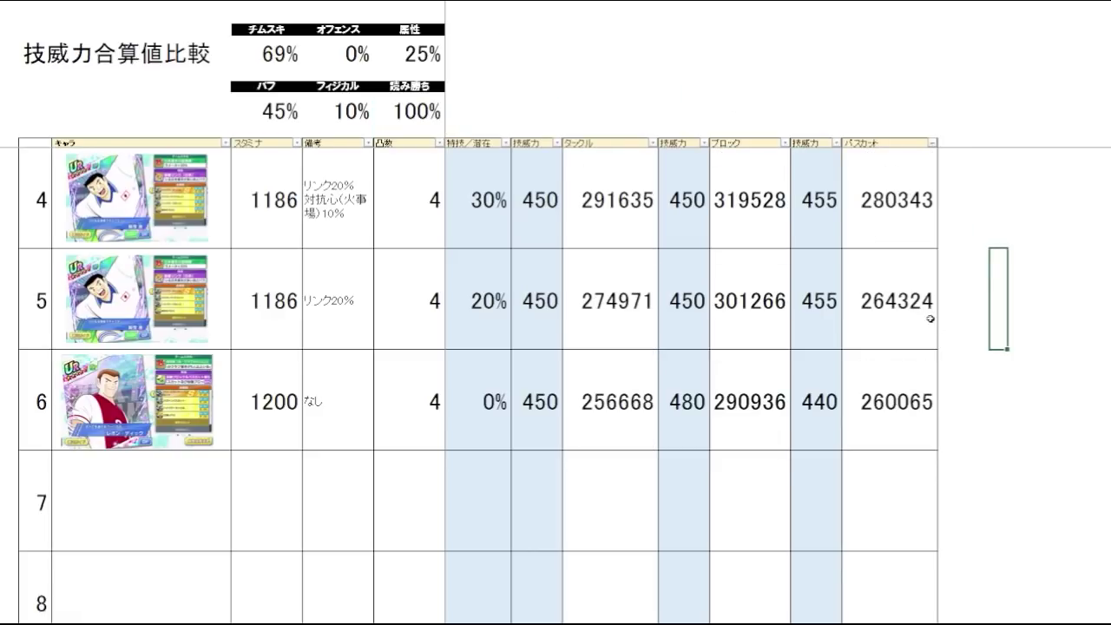
key(Left)
key(Right)
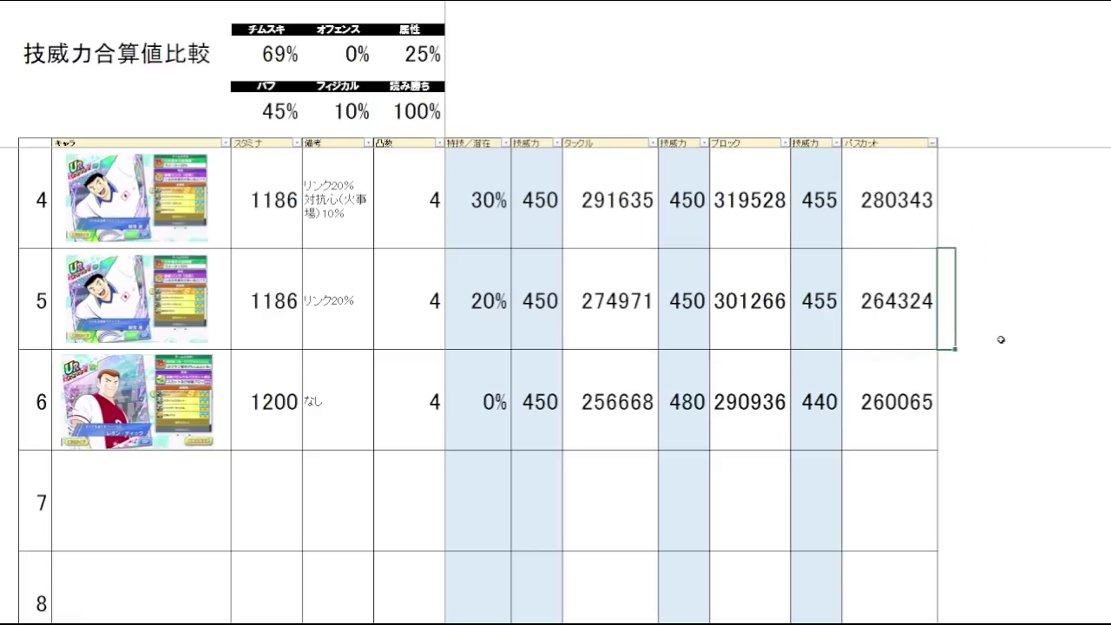
key(Left)
key(Right)
- Reset both 属性 and 読み勝ち to 0%
click(672, 110)
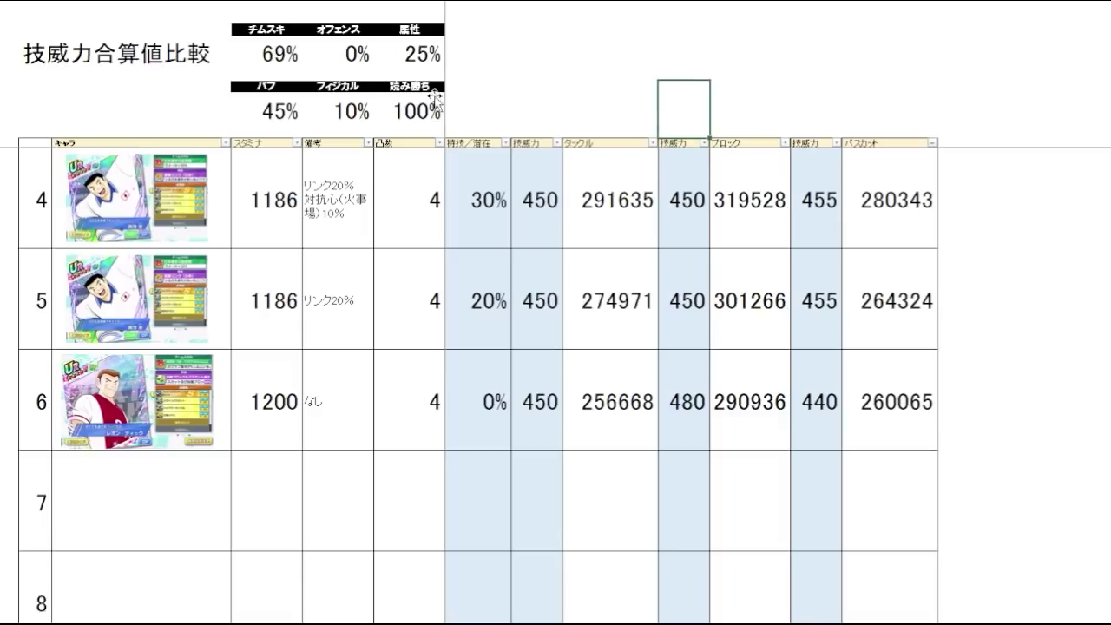
click(404, 52)
text(0)
click(568, 42)
click(436, 113)
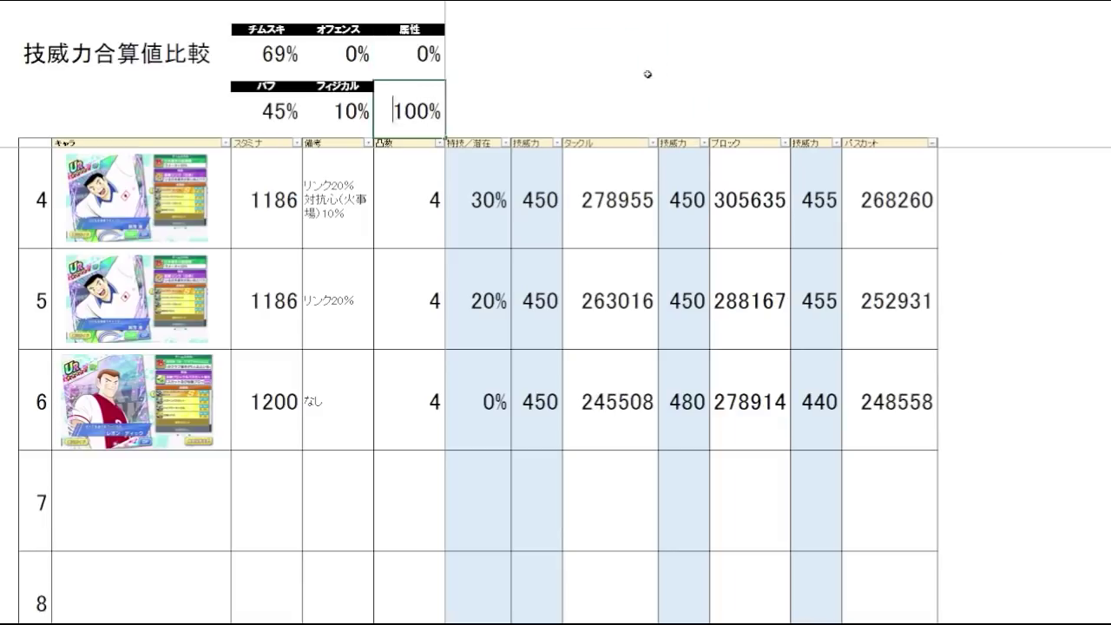
text(0)
click(683, 52)
- Switch to the 数値チェックシート sheet and review the GKキラー card's skills and in-match parameters
key(ctrl+Page_Down)
click(781, 310)
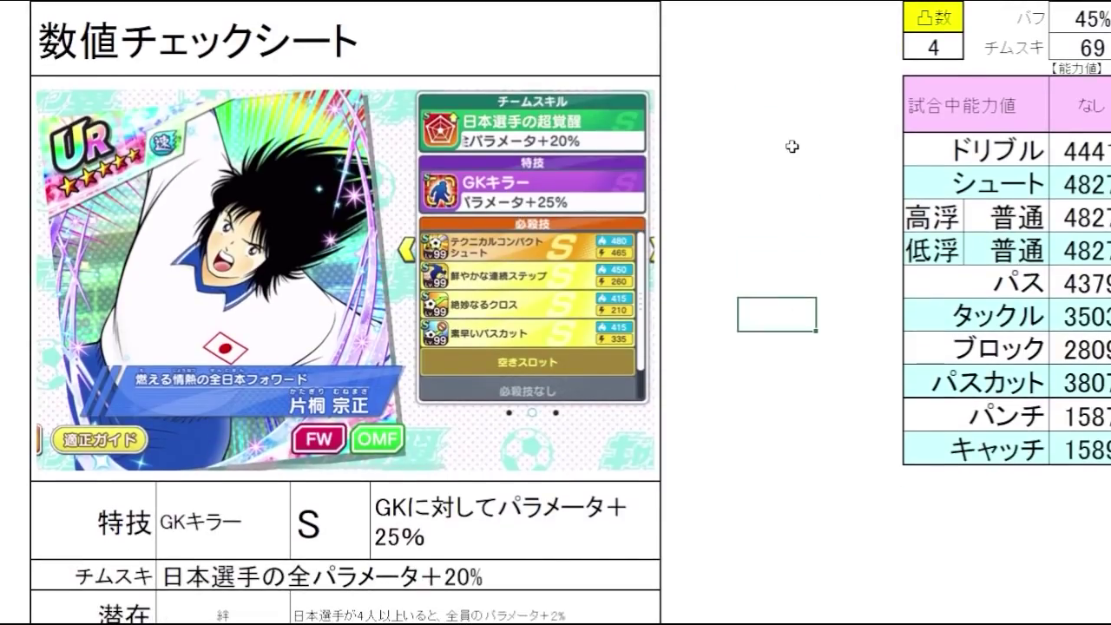
click(776, 124)
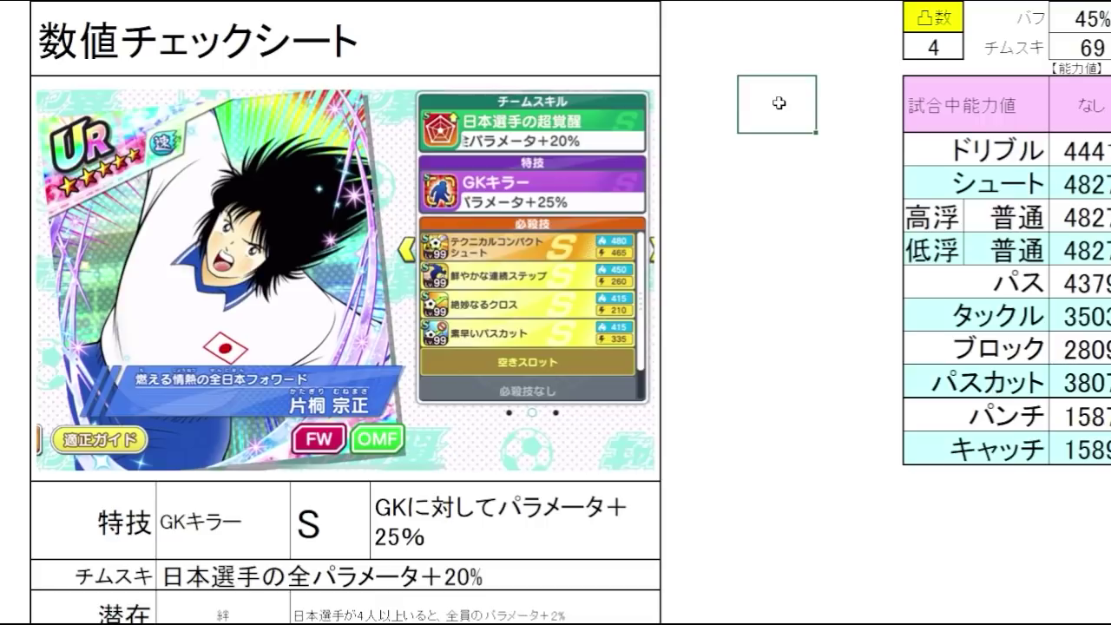
click(775, 217)
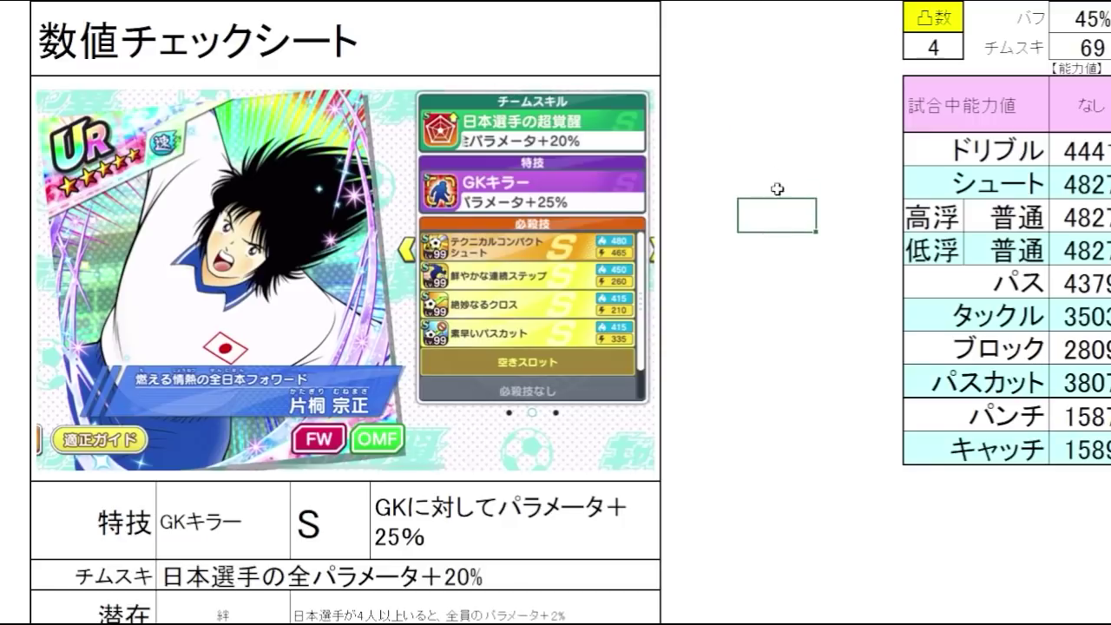
click(769, 123)
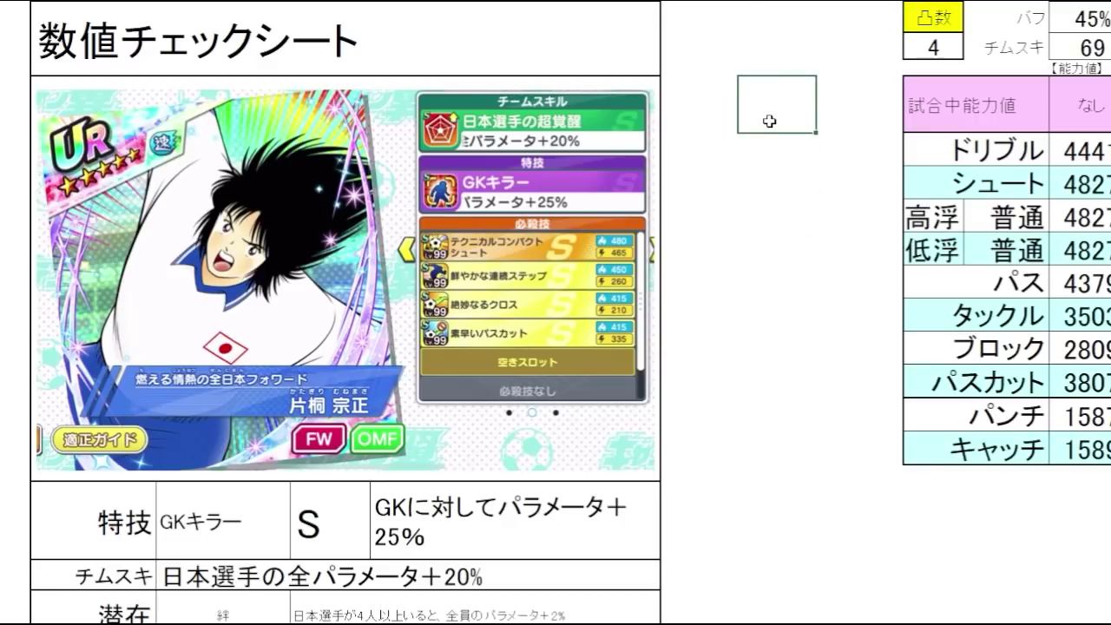